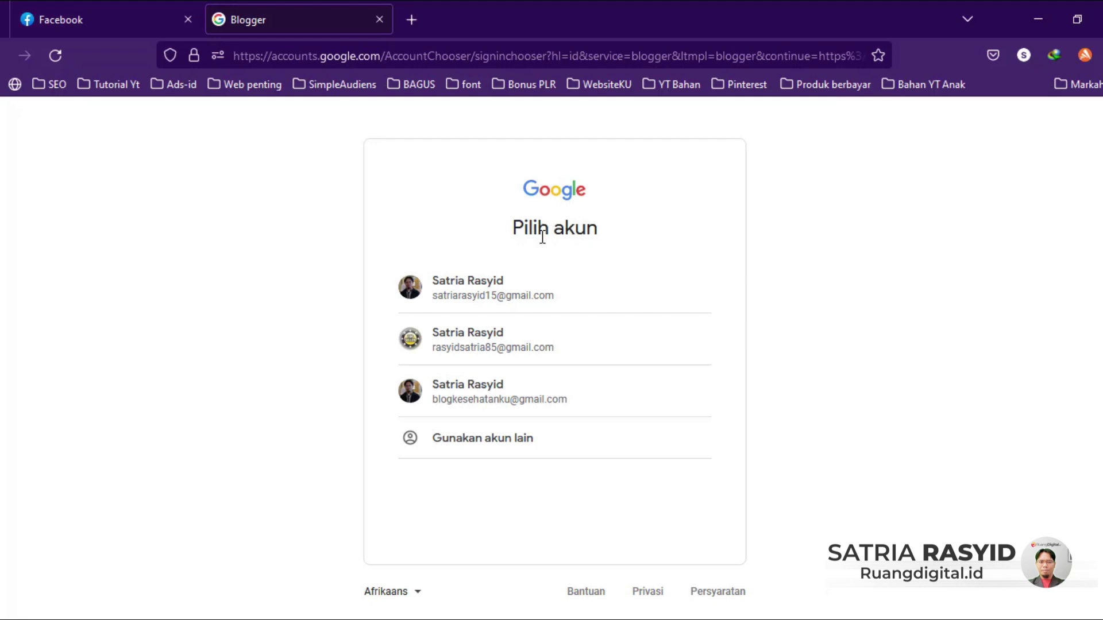
Choose to use another account, open the Google sign-up form for personal use, and examine its password and confirmation fields
{"action": "left_click", "coordinate": [509, 454]}
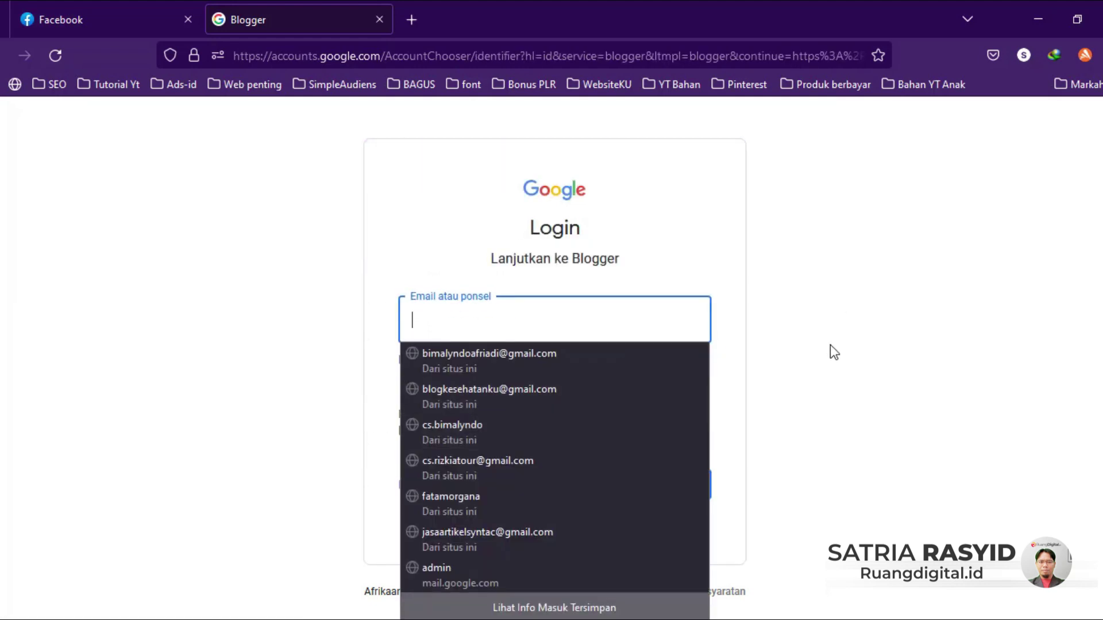
{"action": "left_click", "coordinate": [829, 345]}
{"action": "left_click", "coordinate": [438, 481]}
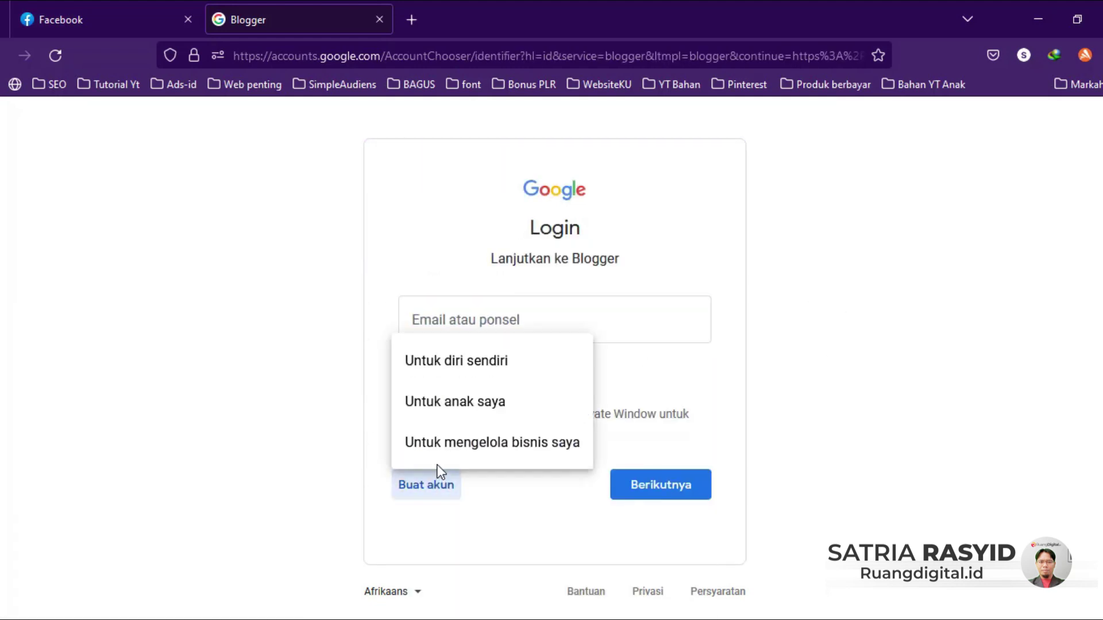
{"action": "left_click", "coordinate": [468, 364]}
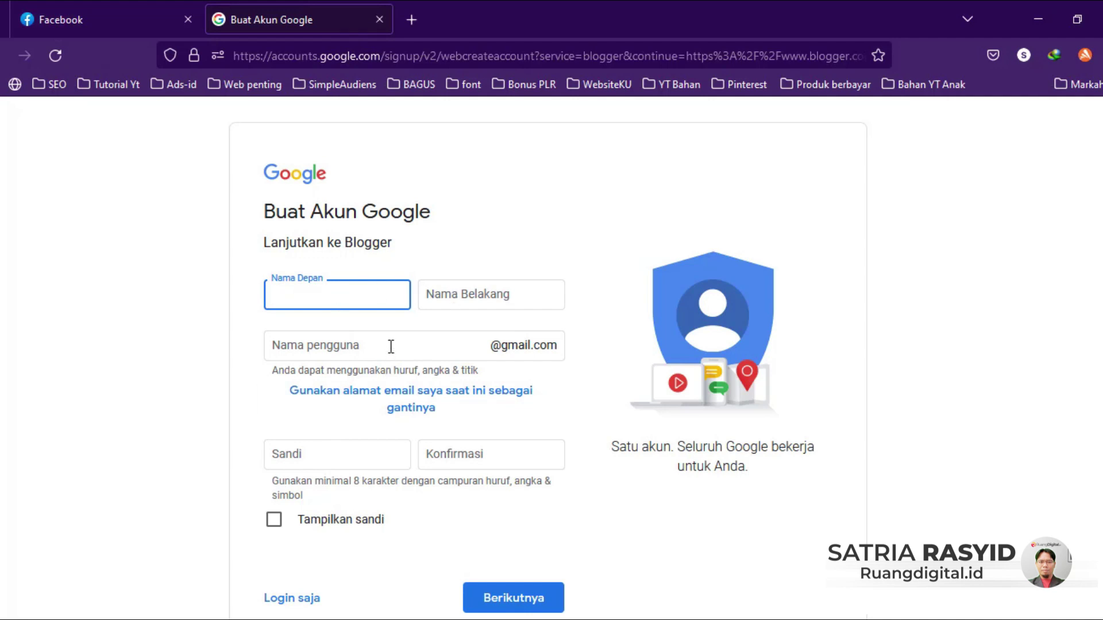
{"action": "left_click", "coordinate": [343, 464]}
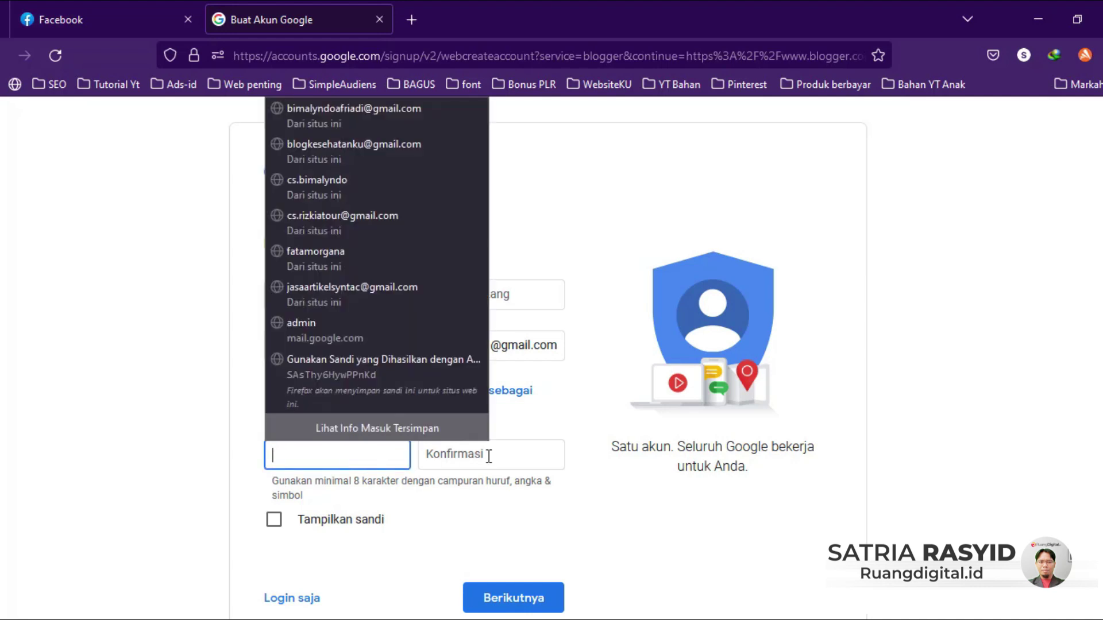
{"action": "left_click", "coordinate": [488, 453]}
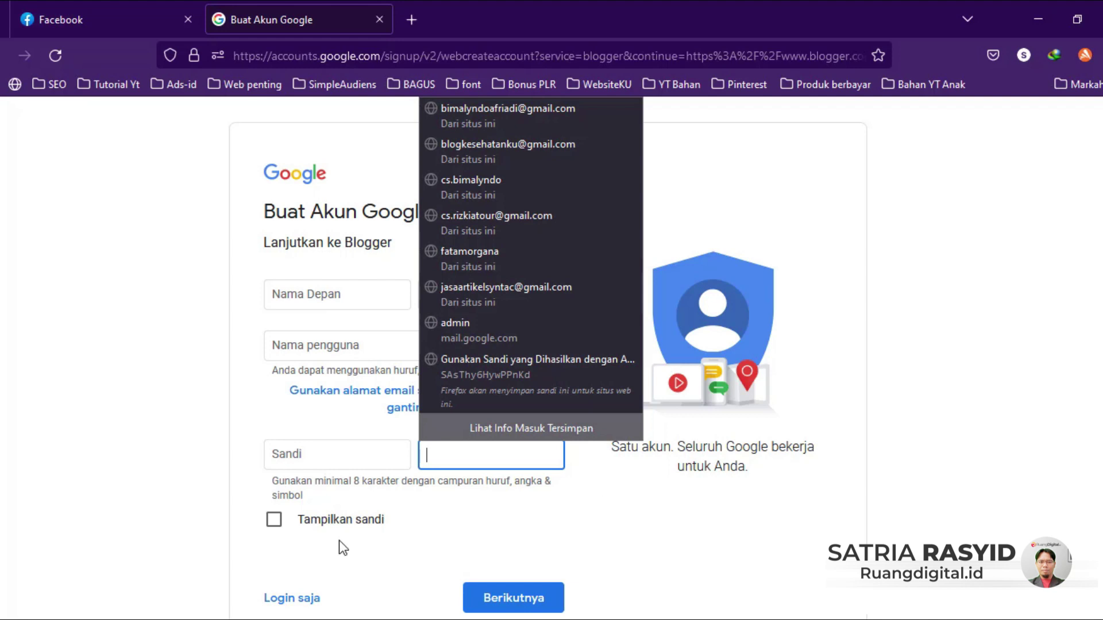
Go back to the login form and sign in to Blogger with the blog account's saved e-mail and stored account password
{"action": "left_click", "coordinate": [294, 596]}
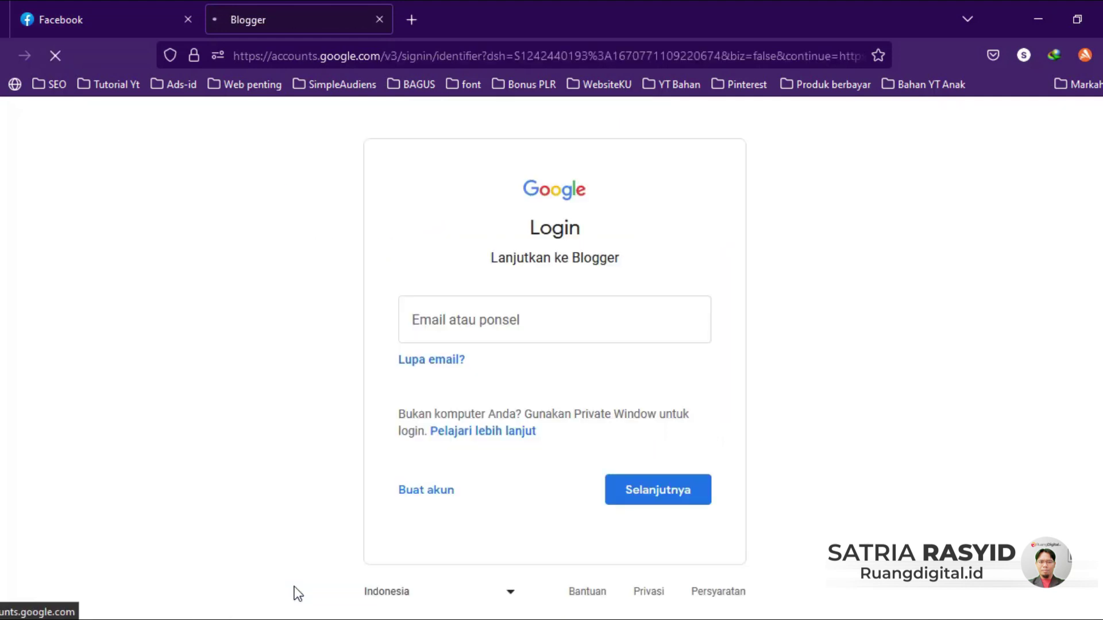
{"action": "left_click", "coordinate": [485, 334]}
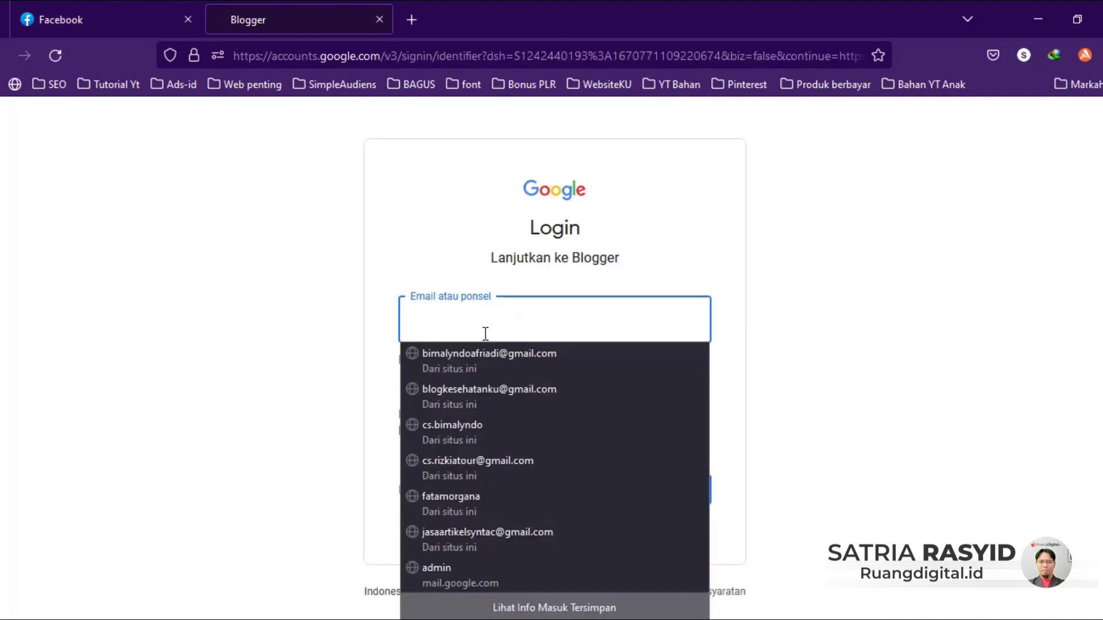
{"action": "left_click", "coordinate": [489, 408]}
{"action": "left_click", "coordinate": [641, 494]}
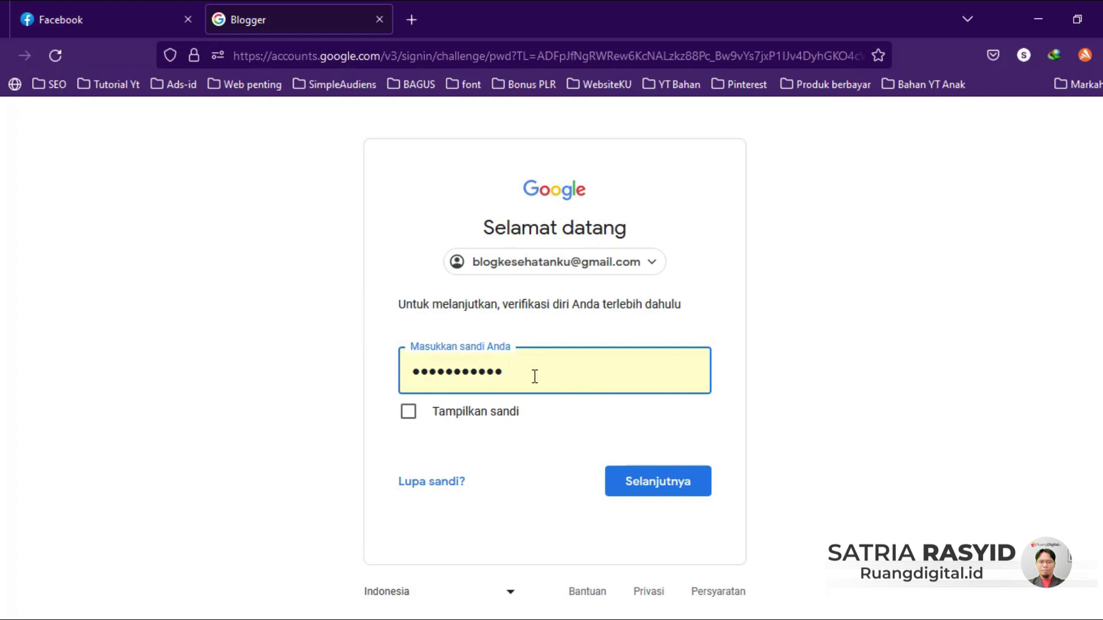
{"action": "left_click", "coordinate": [658, 485]}
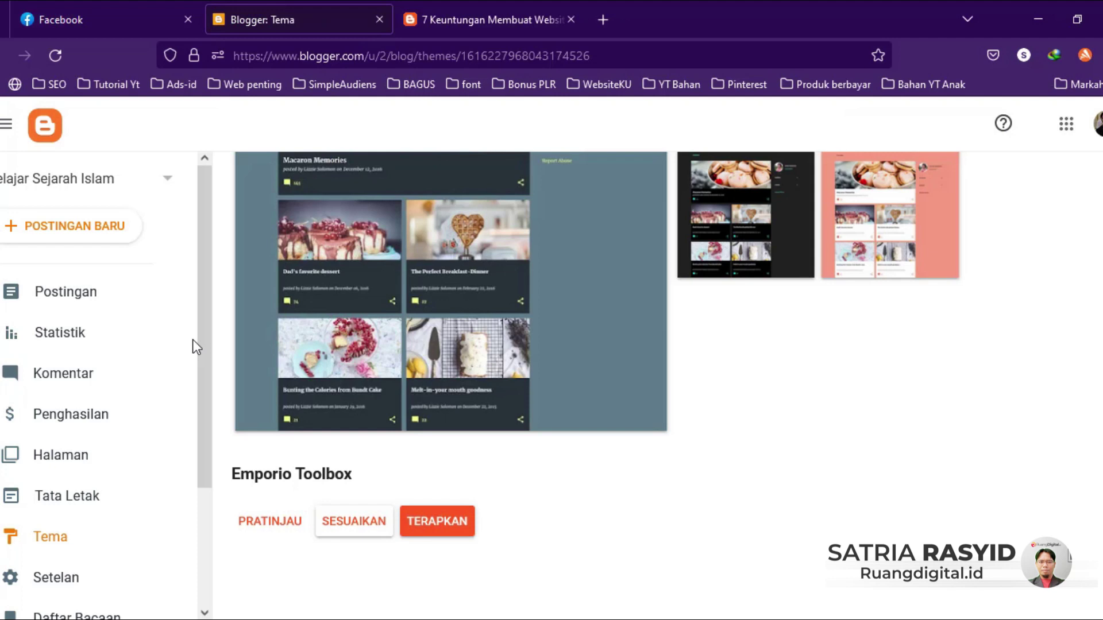
Start creating a new blog from the list of blogs and title it Review Handphone
{"action": "left_click", "coordinate": [168, 180]}
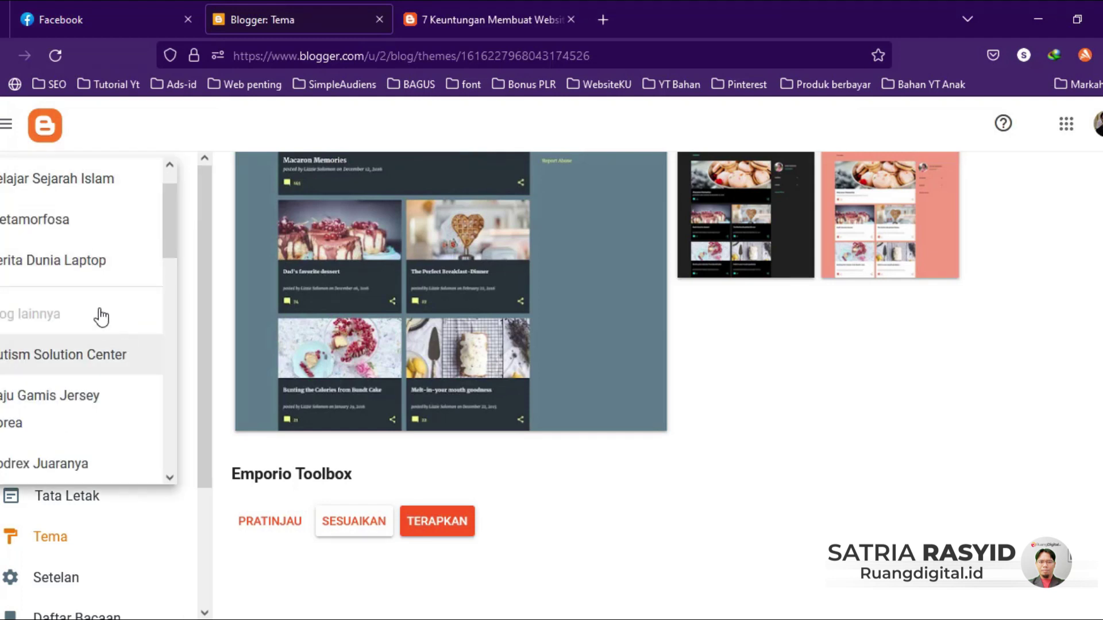
{"action": "scroll", "coordinate": [100, 319], "scroll_direction": "down", "scroll_amount": 5}
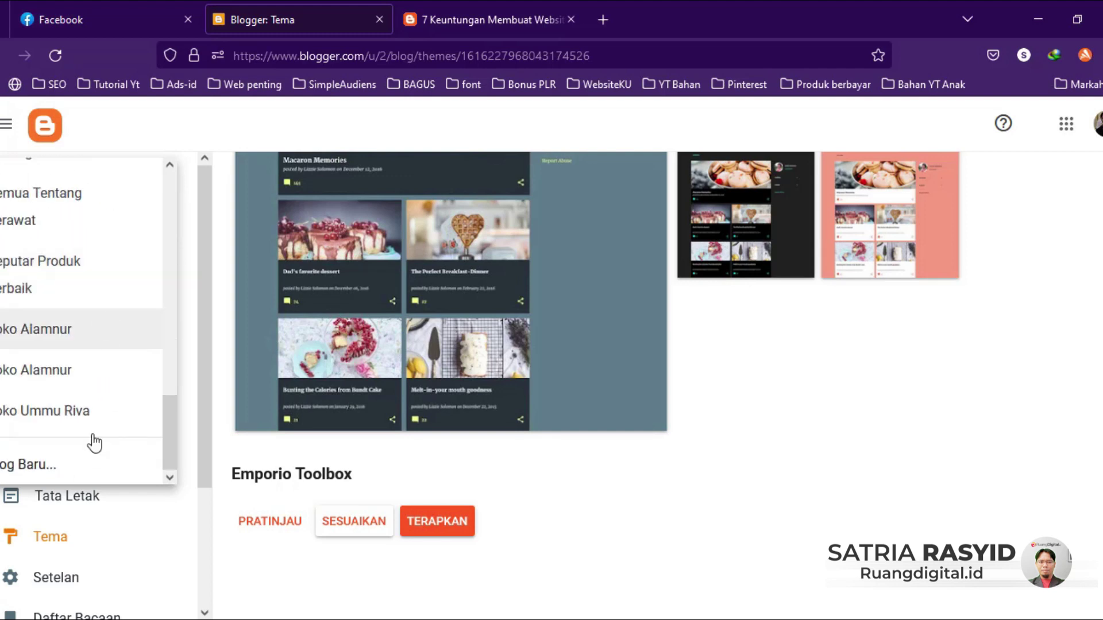
{"action": "left_click", "coordinate": [32, 466]}
{"action": "right_click", "coordinate": [33, 460]}
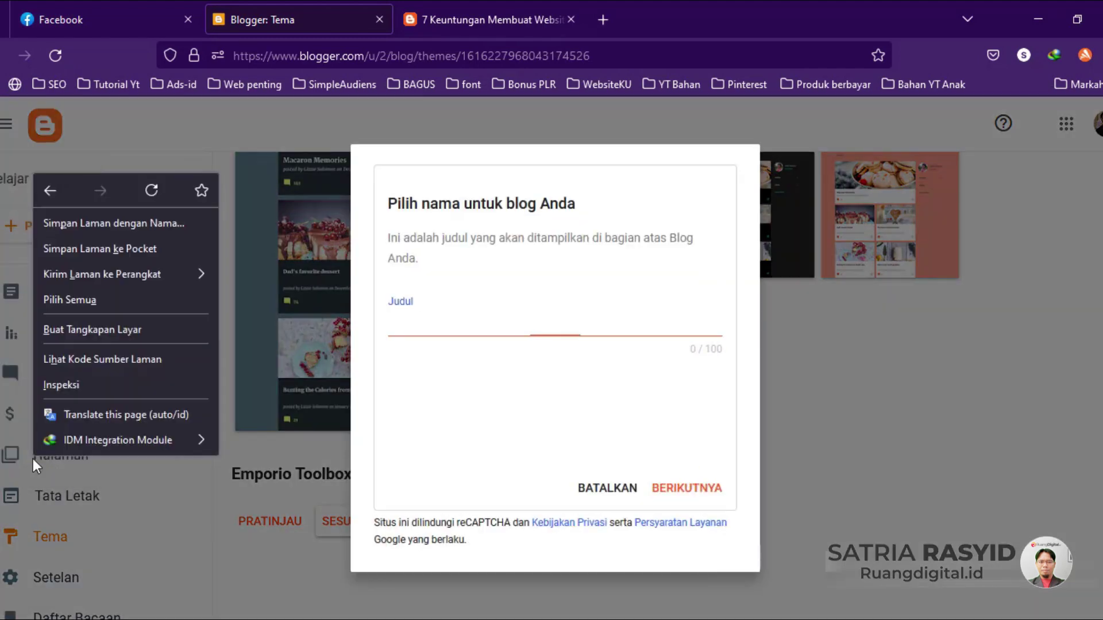
{"action": "left_click", "coordinate": [417, 322]}
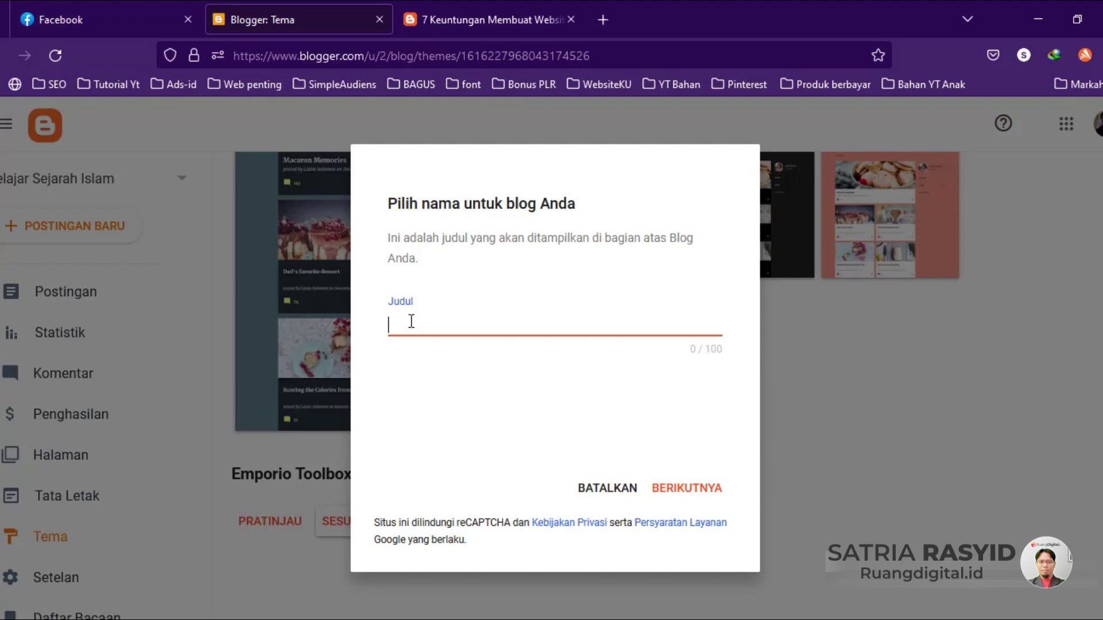
{"action": "type", "text": "Review Handphoe"}
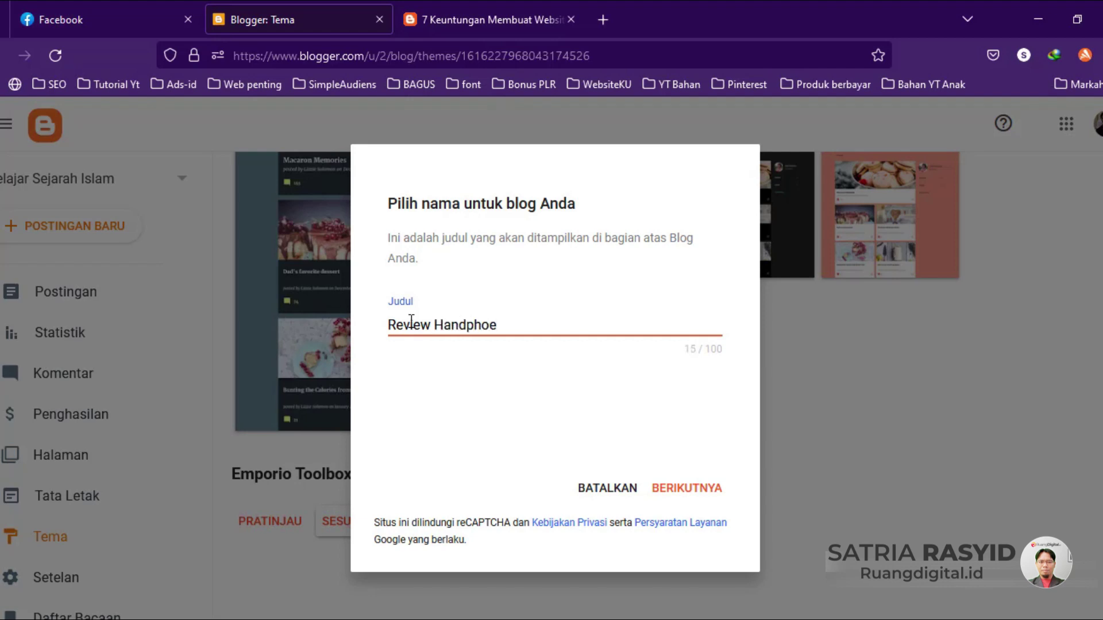
{"action": "key", "text": "BackSpace"}
{"action": "type", "text": "ne"}
{"action": "left_click", "coordinate": [685, 489]}
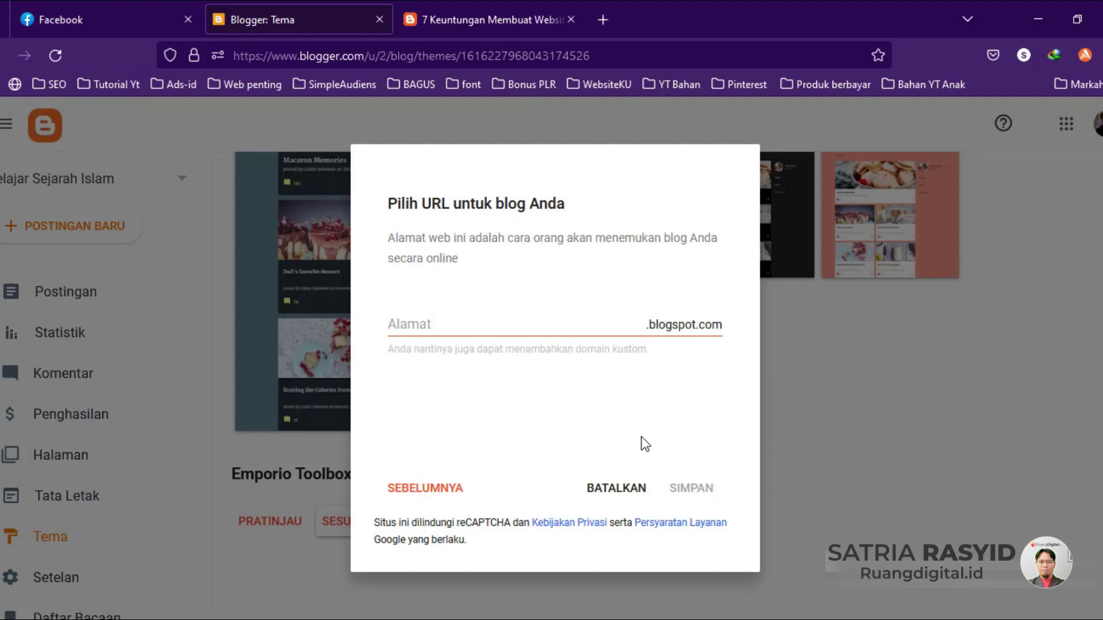
Set the new blog's address to reviewblog2023.blogspot.com and save the blog
{"action": "left_click", "coordinate": [405, 328]}
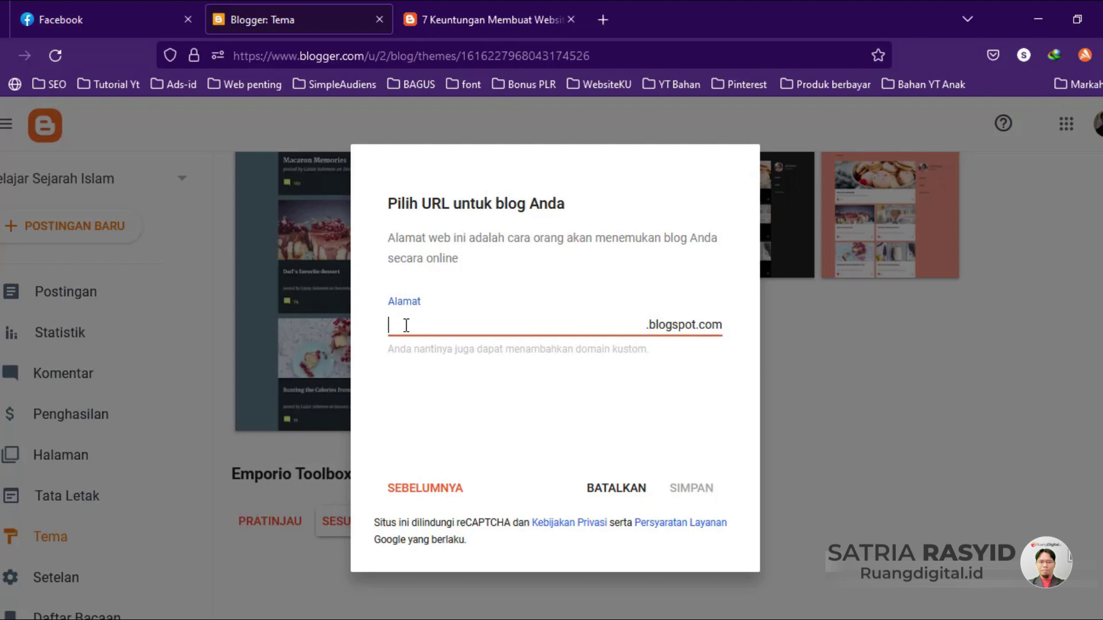
{"action": "type", "text": "reviewblog2023"}
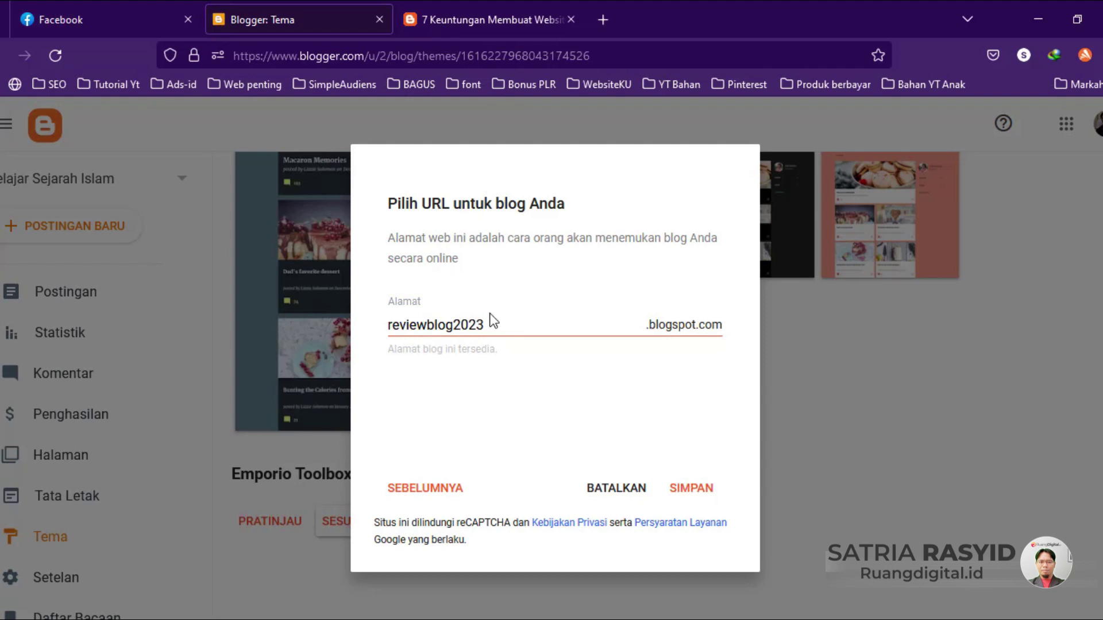
{"action": "left_click_drag", "start_coordinate": [504, 325], "coordinate": [387, 335]}
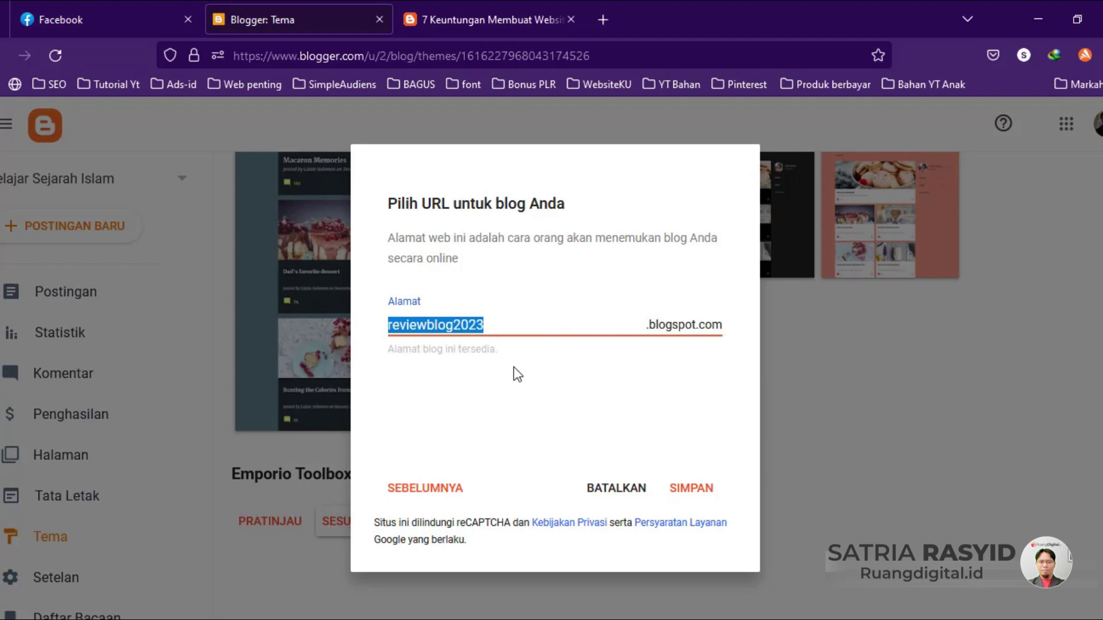
{"action": "left_click", "coordinate": [531, 388]}
{"action": "left_click", "coordinate": [691, 494]}
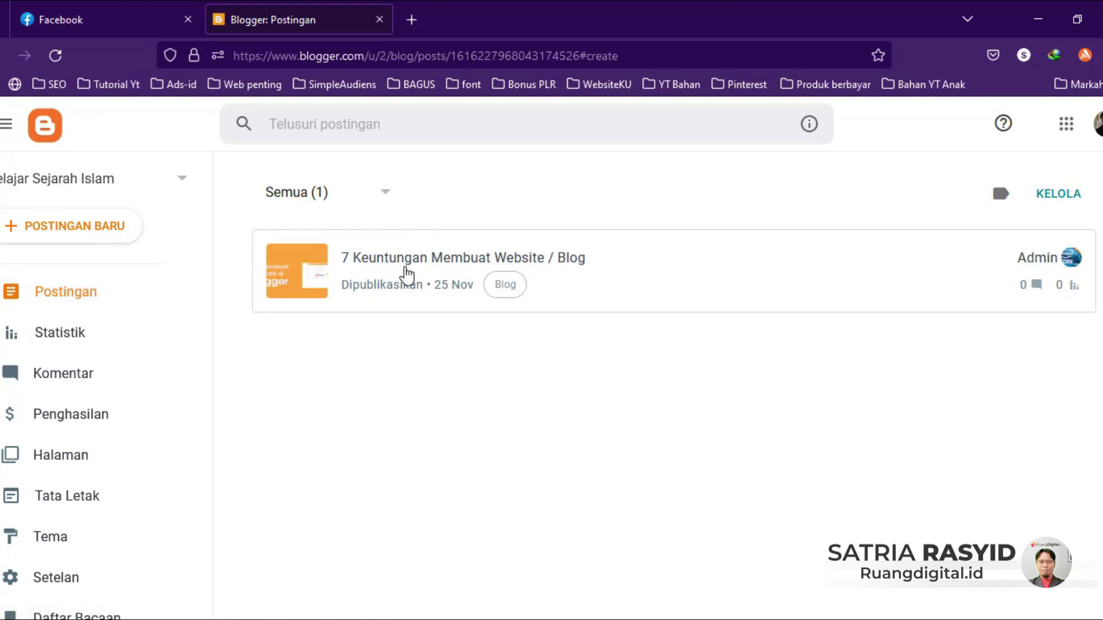
Look through the statistics, comments, earnings, pages and layout gadgets of the Belajar Sejarah Islam blog
{"action": "left_click", "coordinate": [84, 332]}
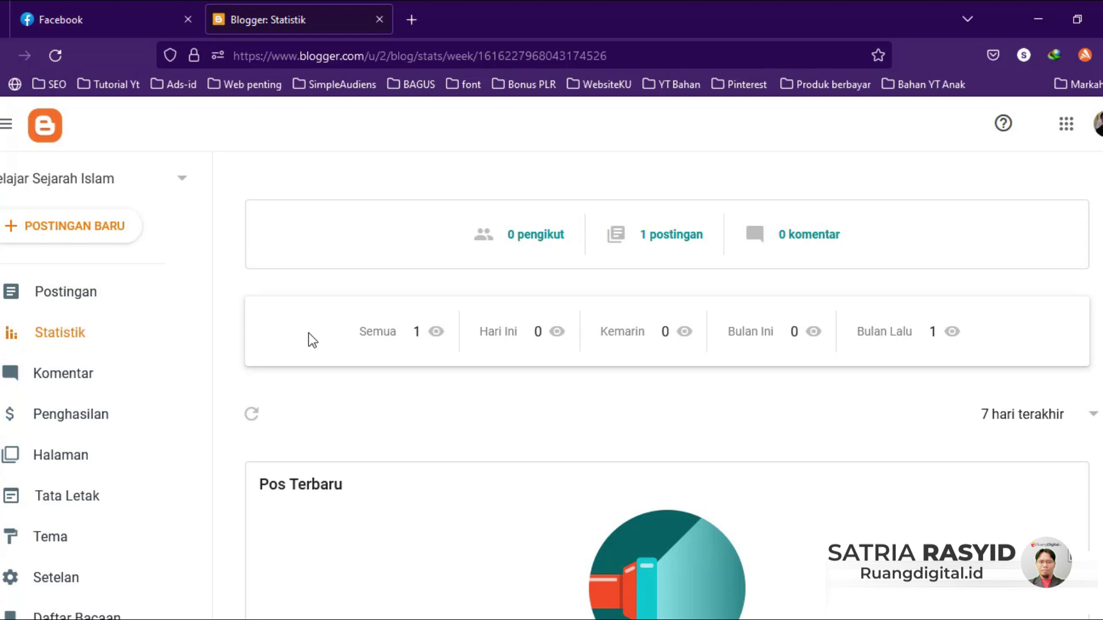
{"action": "left_click", "coordinate": [104, 378]}
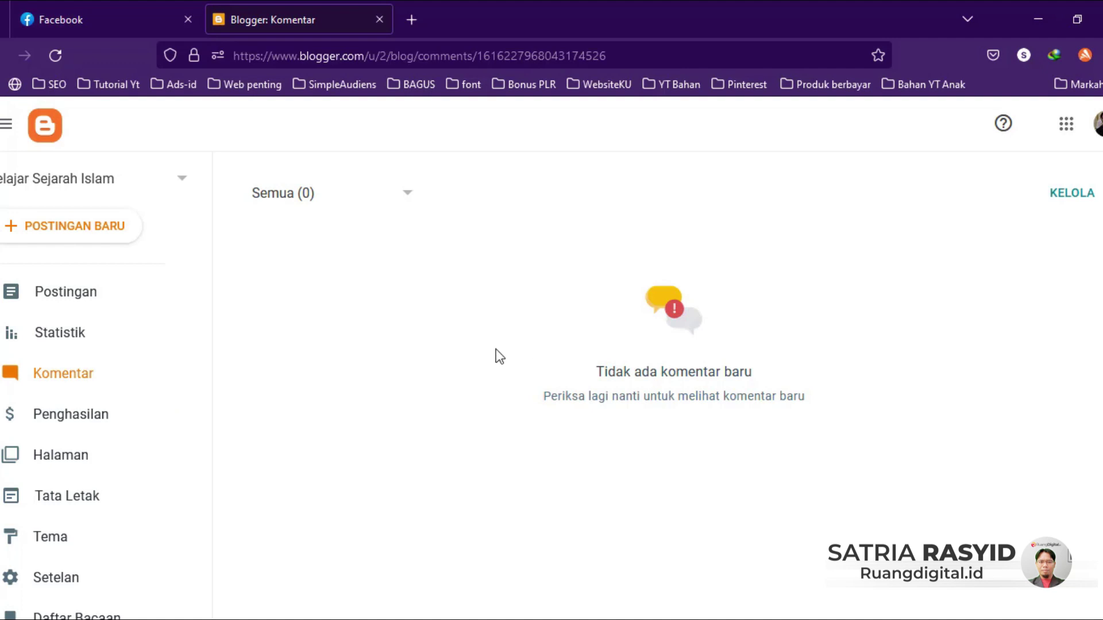
{"action": "left_click", "coordinate": [100, 428]}
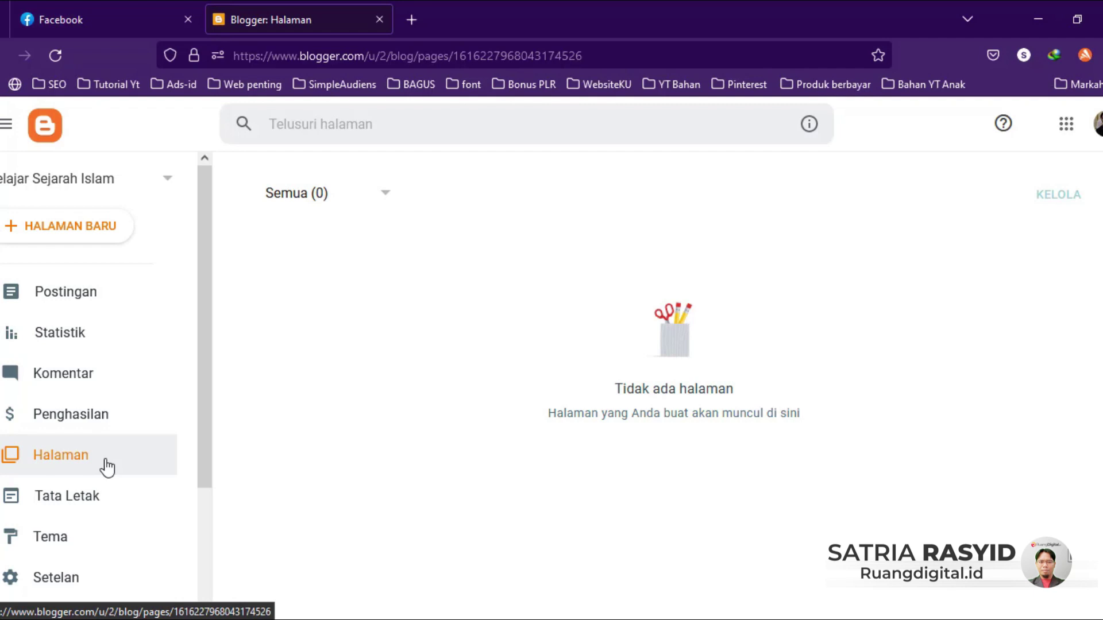
{"action": "left_click", "coordinate": [94, 496]}
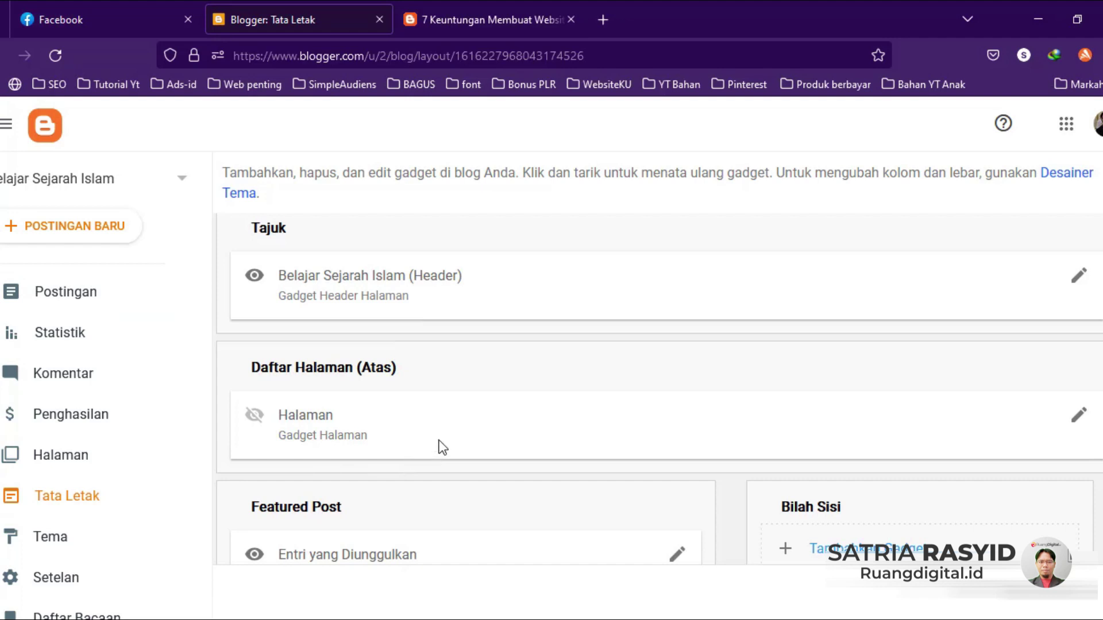
{"action": "scroll", "coordinate": [322, 368], "scroll_direction": "down", "scroll_amount": 3}
{"action": "scroll", "coordinate": [339, 384], "scroll_direction": "down", "scroll_amount": 3}
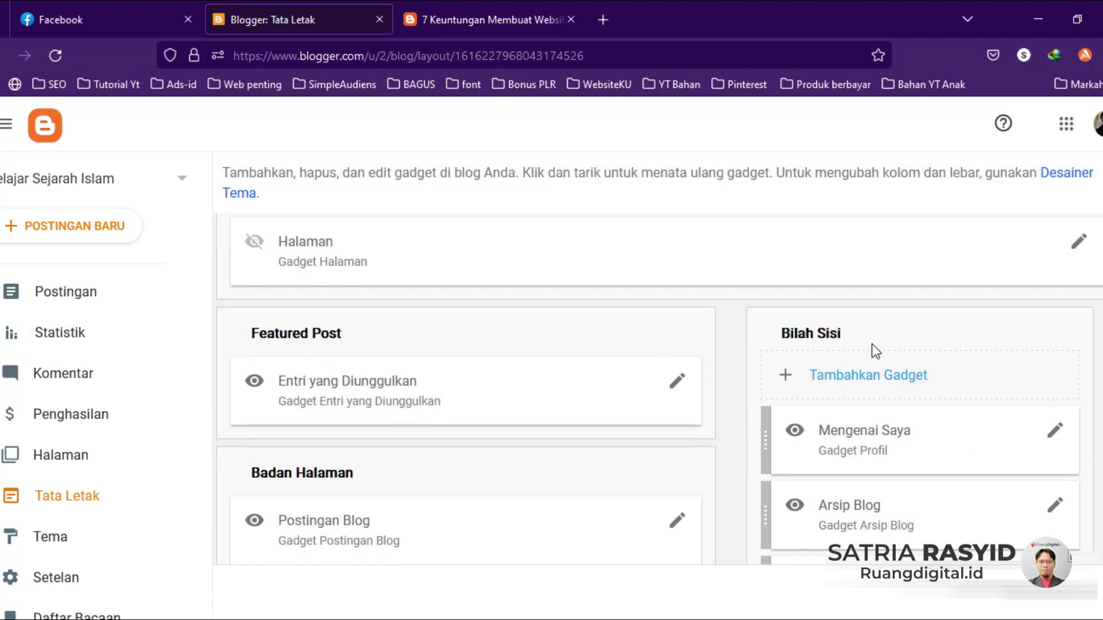
{"action": "scroll", "coordinate": [843, 411], "scroll_direction": "down", "scroll_amount": 3}
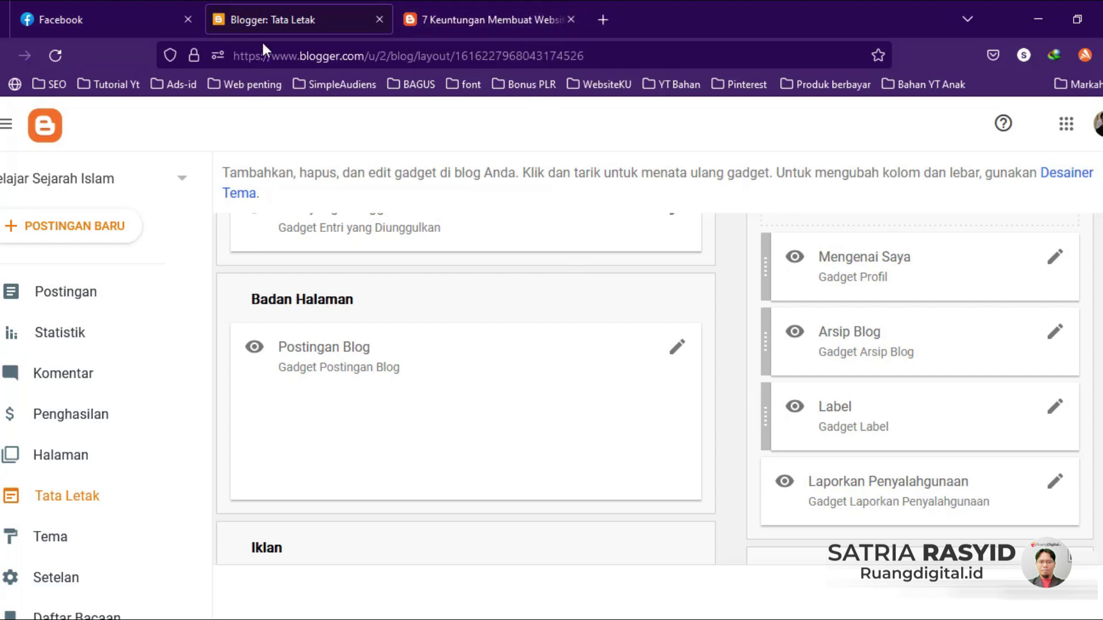
Open the blog's theme settings and check how the published post 7 Keuntungan Membuat Website / Blog looks with the current theme
{"action": "left_click", "coordinate": [82, 528]}
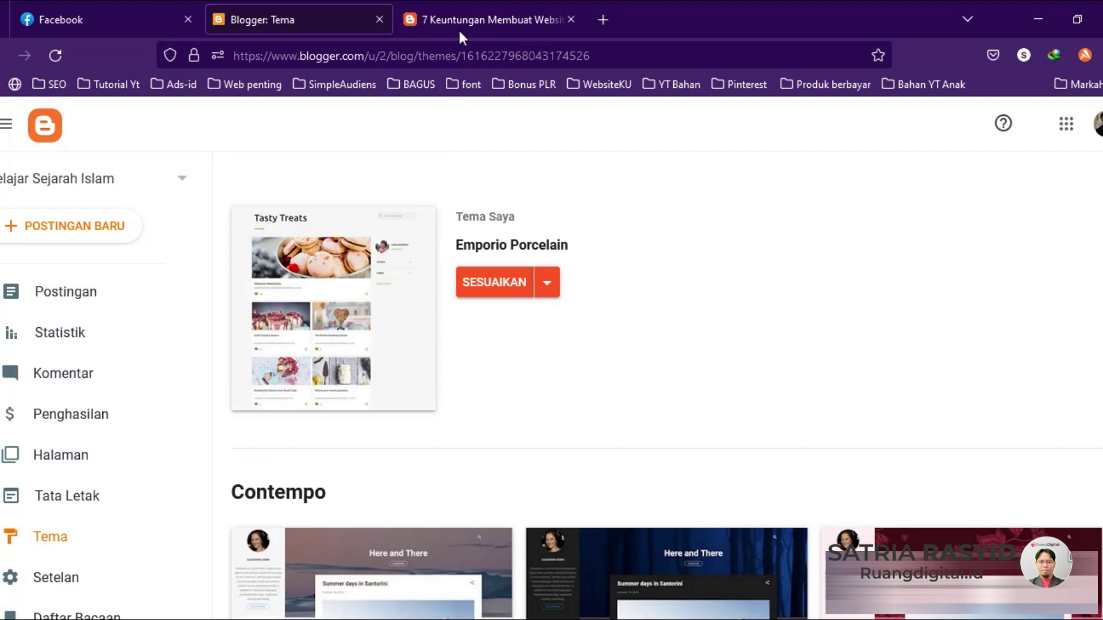
{"action": "left_click", "coordinate": [460, 23]}
{"action": "scroll", "coordinate": [425, 430], "scroll_direction": "up", "scroll_amount": 2}
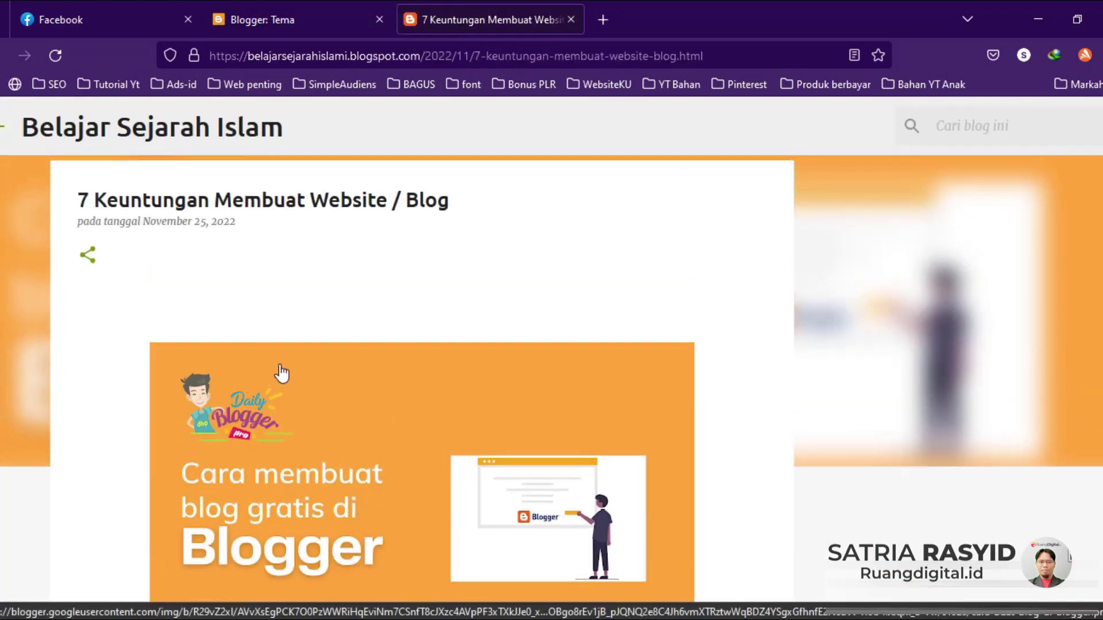
{"action": "scroll", "coordinate": [282, 373], "scroll_direction": "up", "scroll_amount": 2}
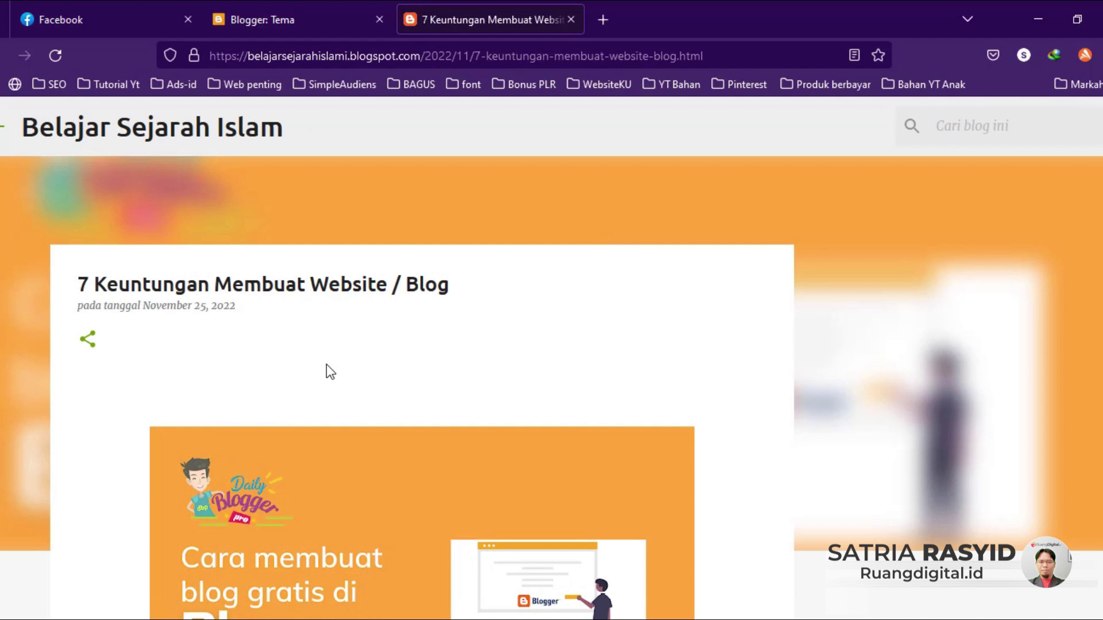
{"action": "left_click", "coordinate": [263, 20]}
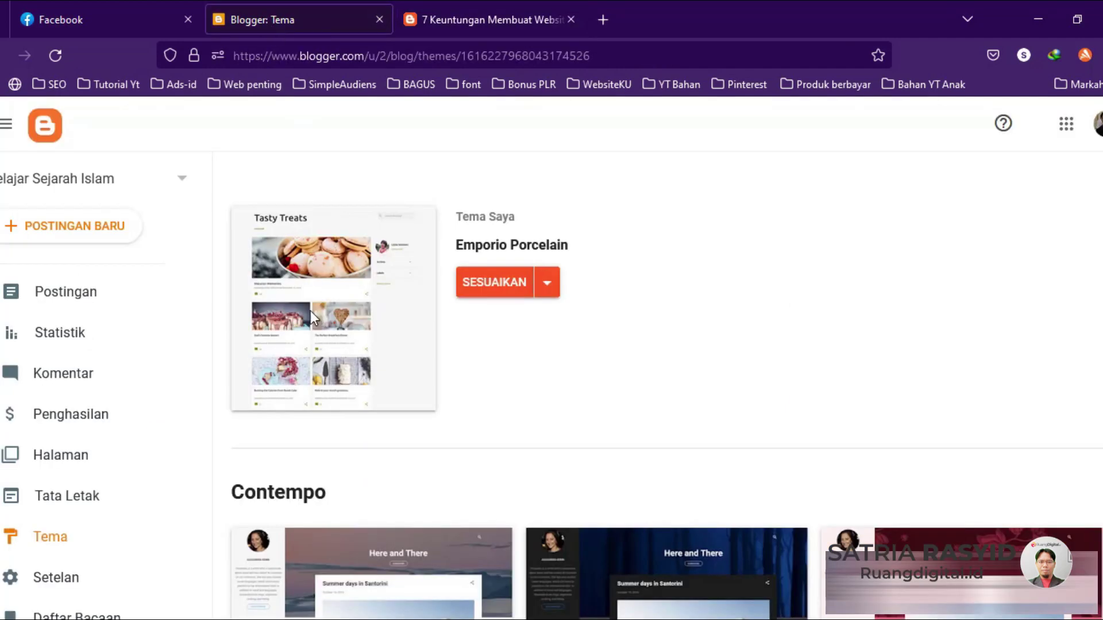
Apply the Emporio Toolbox theme to the Belajar Sejarah Islam blog and reload the published post to view it
{"action": "scroll", "coordinate": [493, 355], "scroll_direction": "down", "scroll_amount": 10}
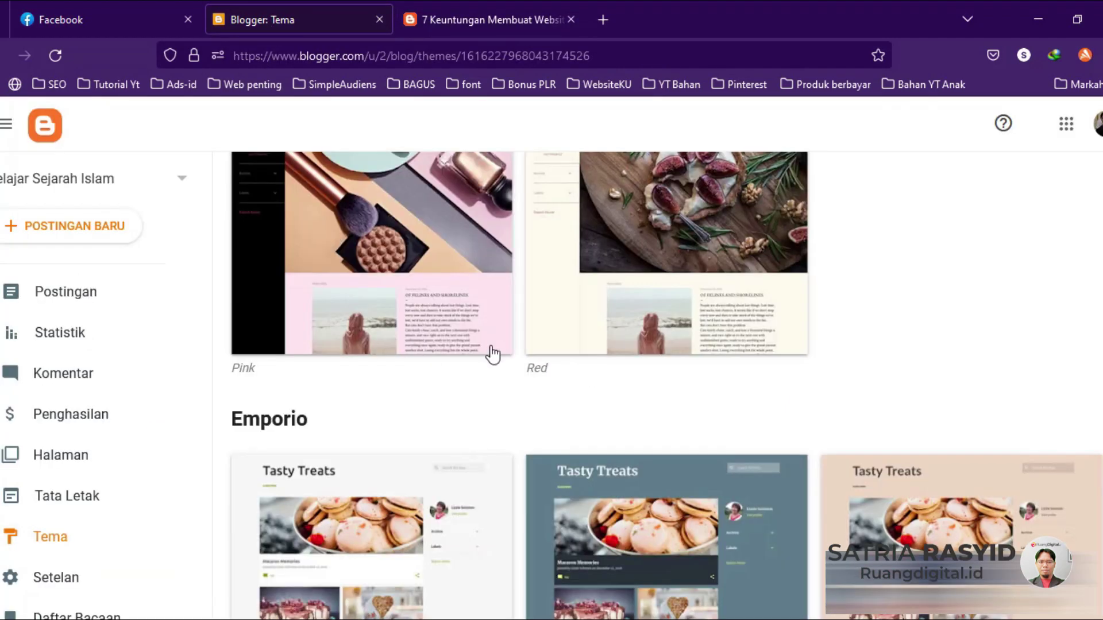
{"action": "scroll", "coordinate": [591, 345], "scroll_direction": "down", "scroll_amount": 3}
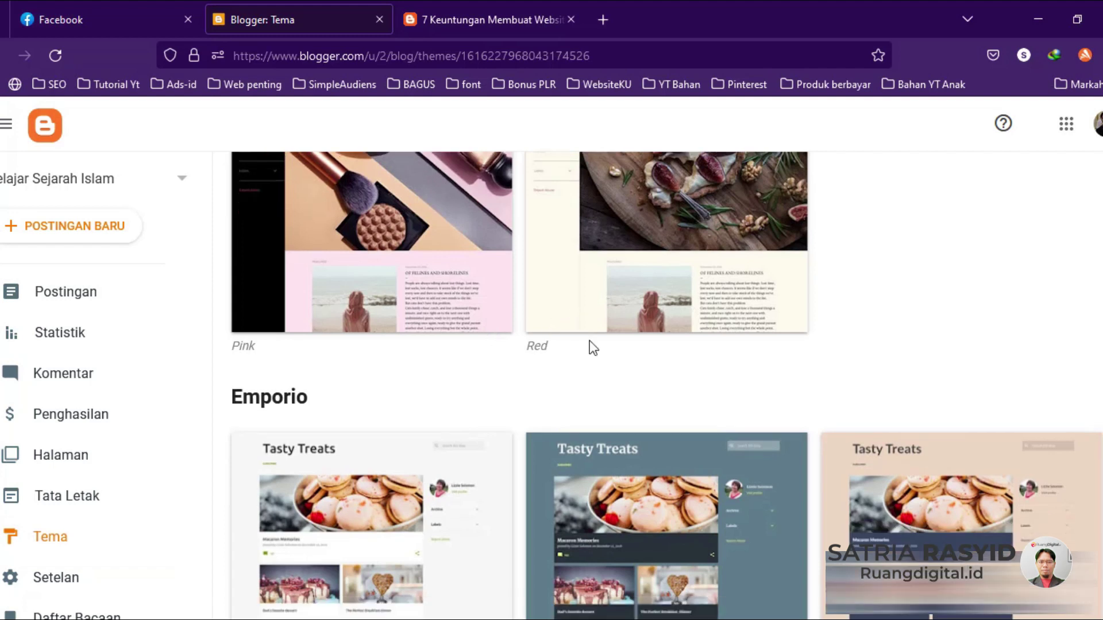
{"action": "left_click", "coordinate": [645, 389]}
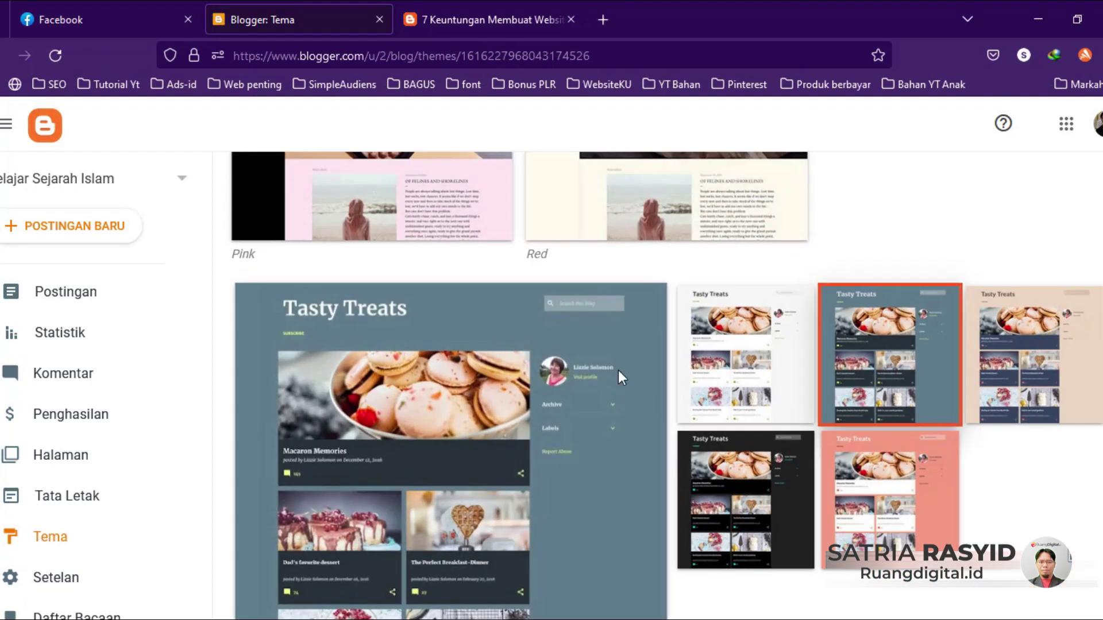
{"action": "left_click", "coordinate": [443, 521]}
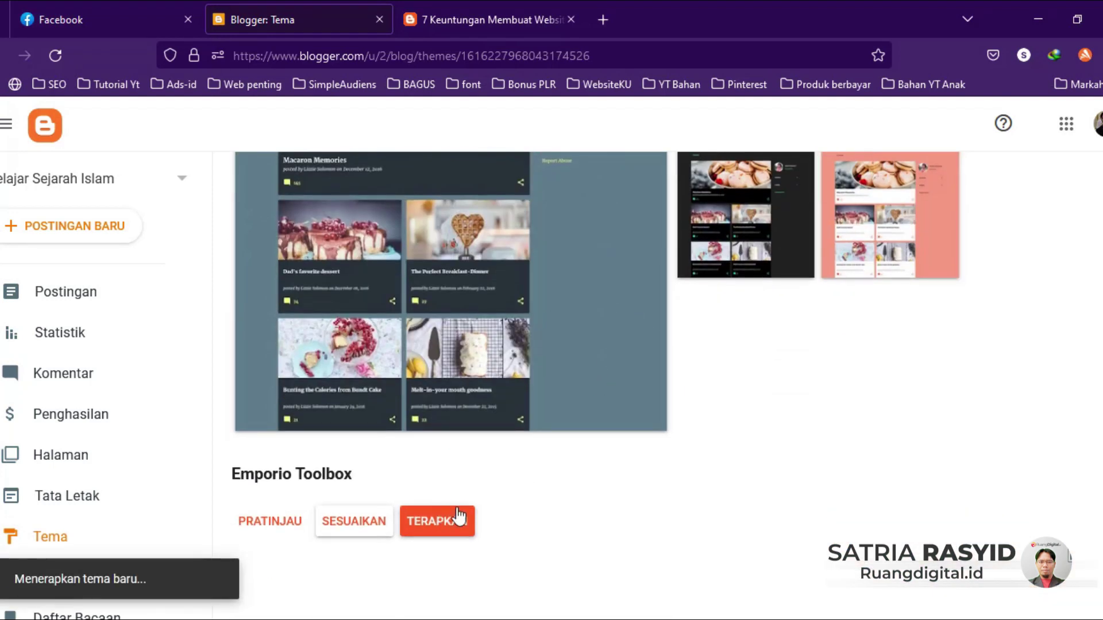
{"action": "left_click", "coordinate": [484, 32]}
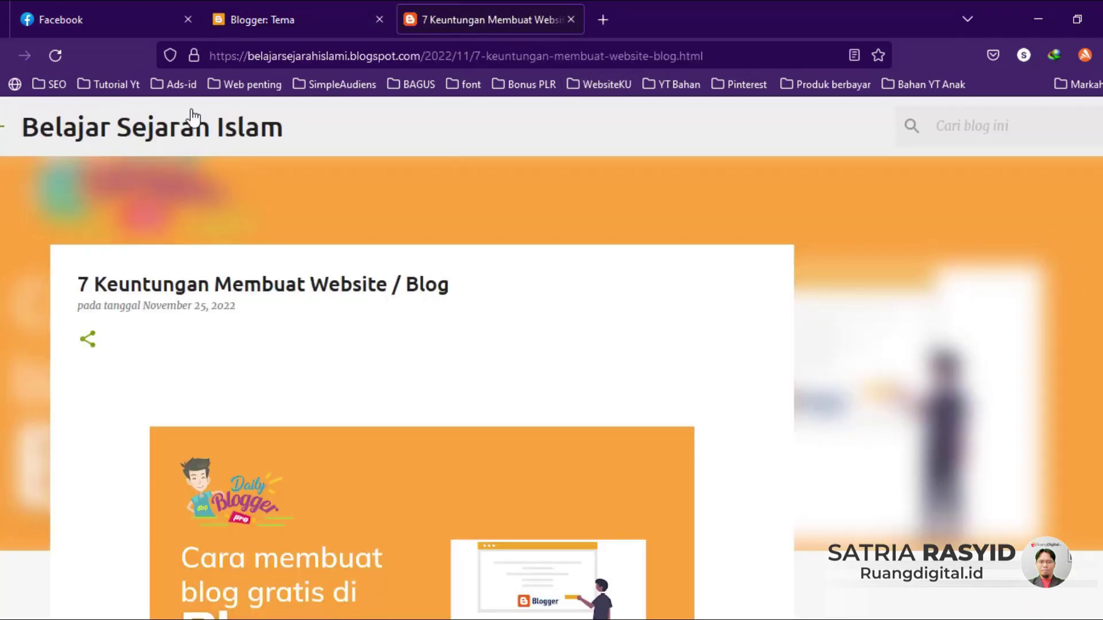
{"action": "left_click", "coordinate": [48, 53]}
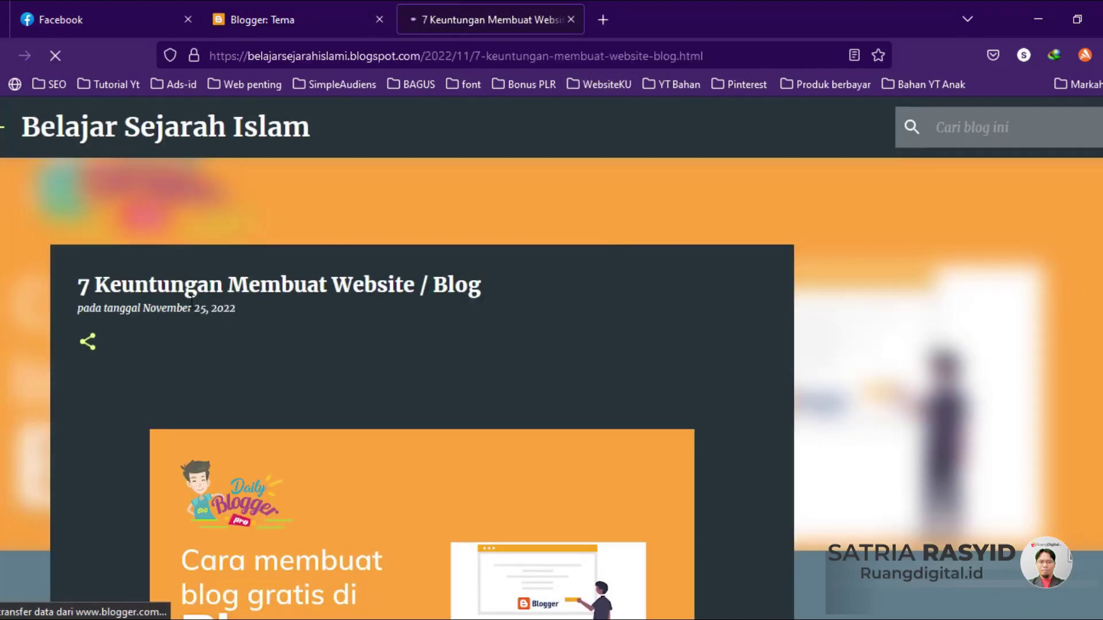
Look over the published post 7 Keuntungan Membuat Website / Blog in the newly applied theme and return to the blog's theme settings
{"action": "scroll", "coordinate": [138, 477], "scroll_direction": "down", "scroll_amount": 5}
{"action": "scroll", "coordinate": [144, 470], "scroll_direction": "down", "scroll_amount": 7}
{"action": "scroll", "coordinate": [150, 463], "scroll_direction": "up", "scroll_amount": 10}
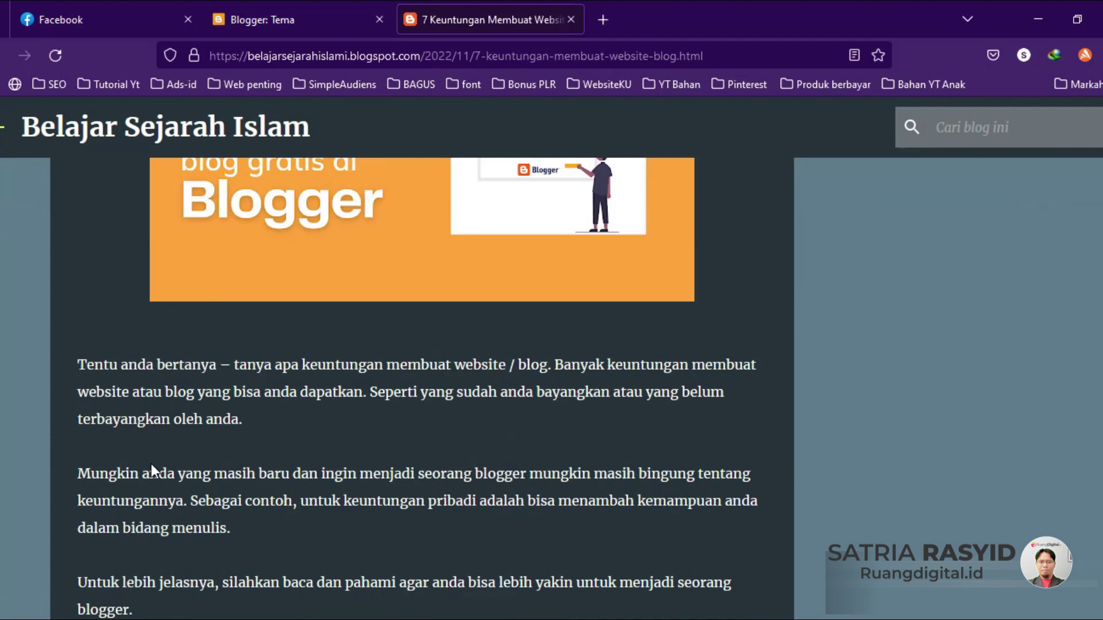
{"action": "left_click", "coordinate": [275, 16]}
{"action": "scroll", "coordinate": [149, 463], "scroll_direction": "down", "scroll_amount": 3}
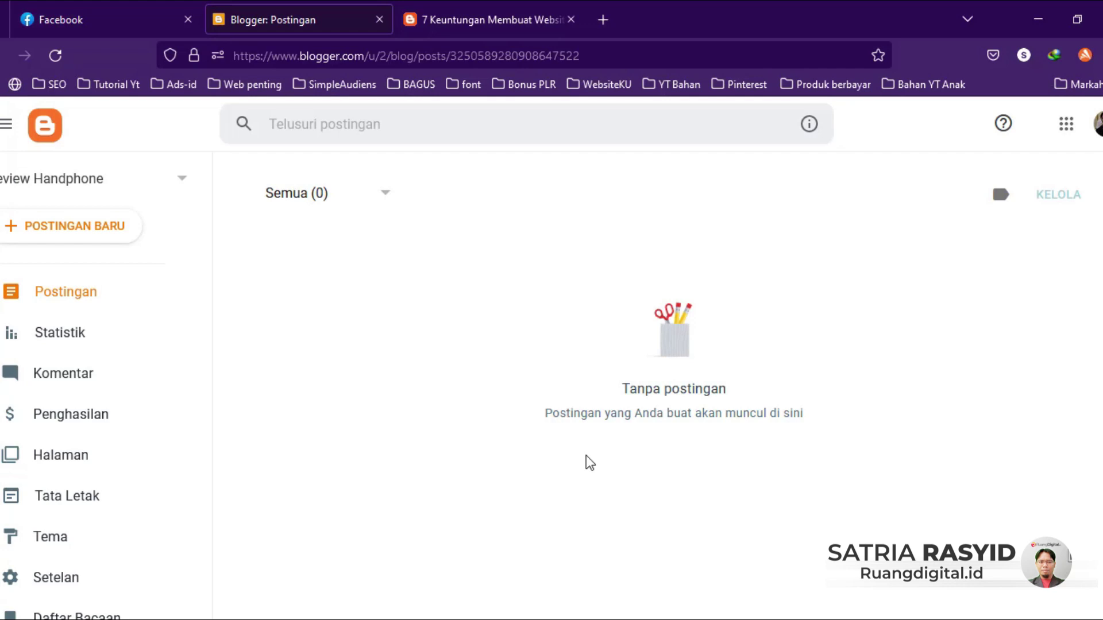
Create a new post on the Review Handphone blog titled "Samsung A52s 5G: Review Spek, Keunggulan, dan Kekurangan", copying the title from the Word document Document2
{"action": "left_click", "coordinate": [68, 228]}
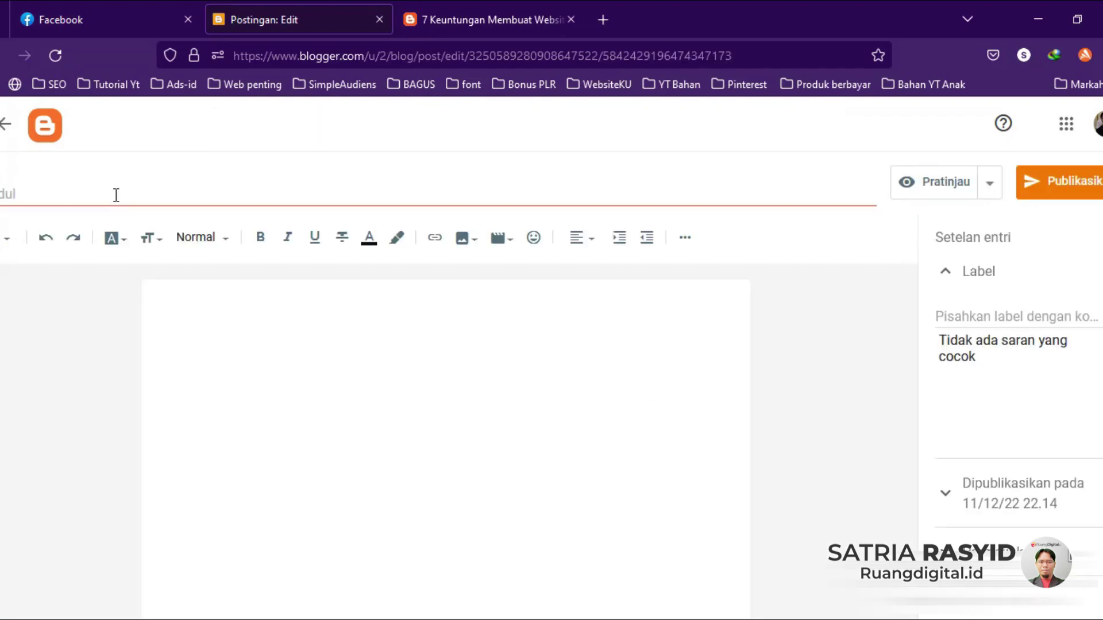
{"action": "left_click", "coordinate": [182, 198]}
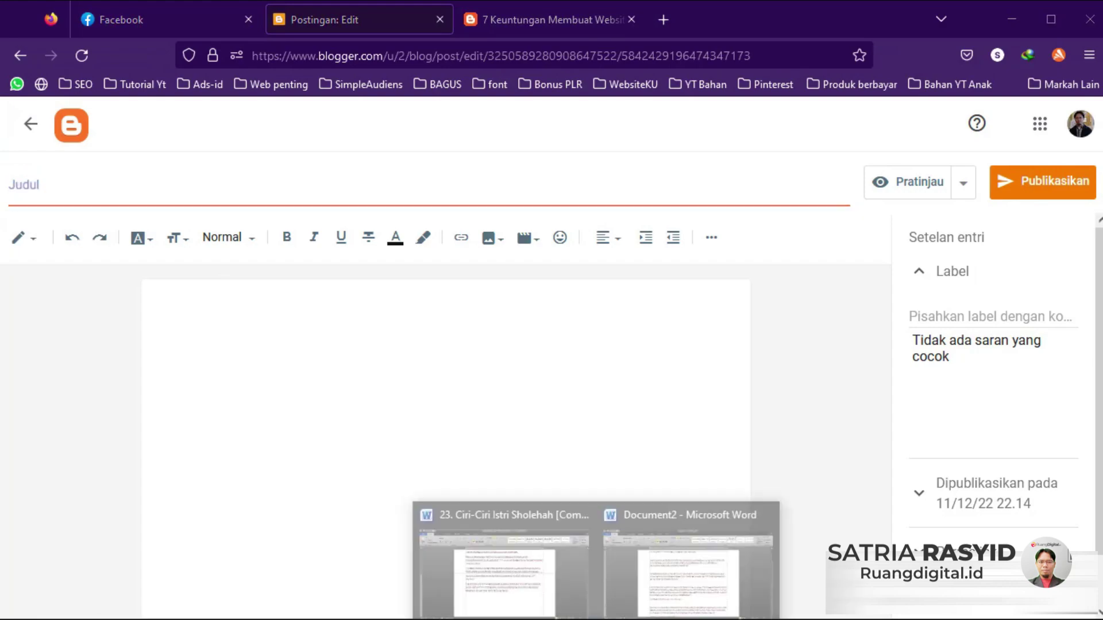
{"action": "left_click", "coordinate": [670, 508]}
{"action": "left_click", "coordinate": [258, 165]}
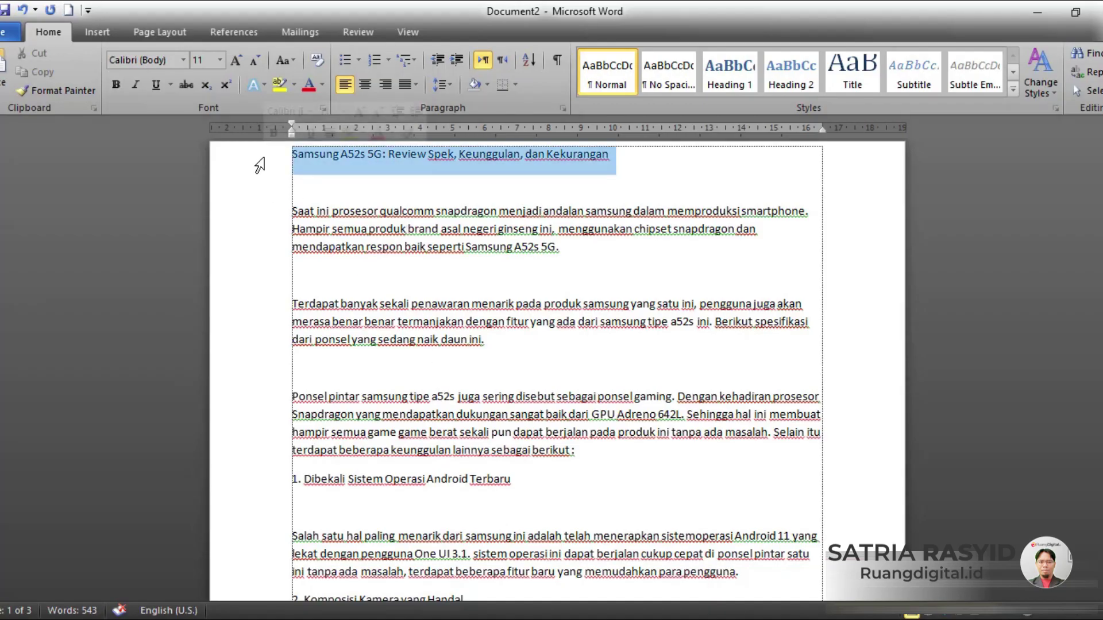
{"action": "right_click", "coordinate": [324, 161]}
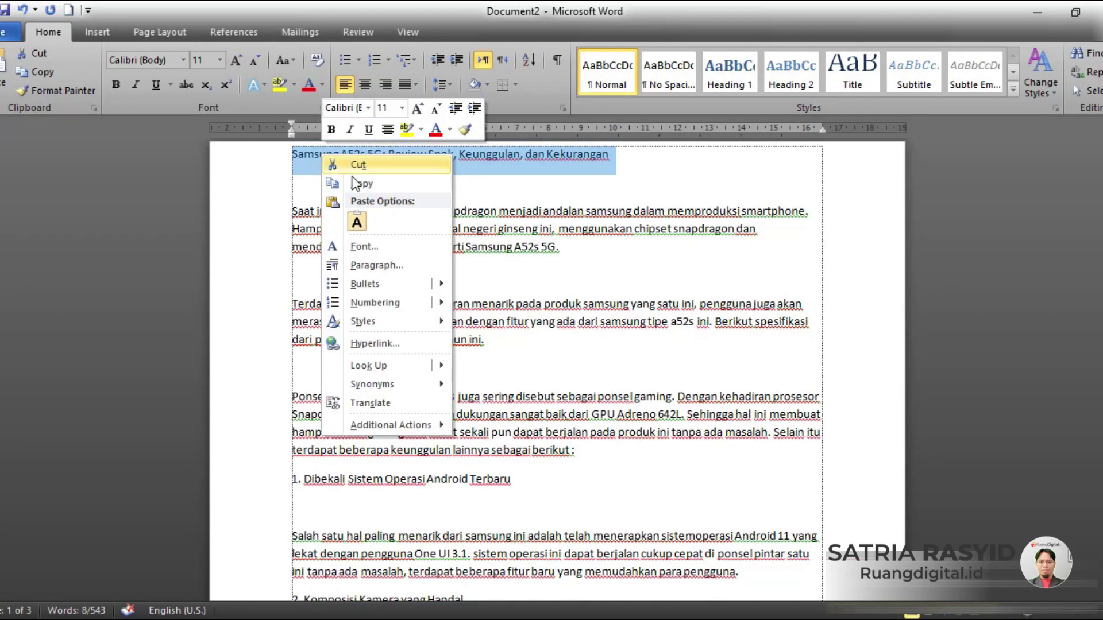
{"action": "left_click", "coordinate": [345, 179]}
{"action": "key", "text": "alt+Tab"}
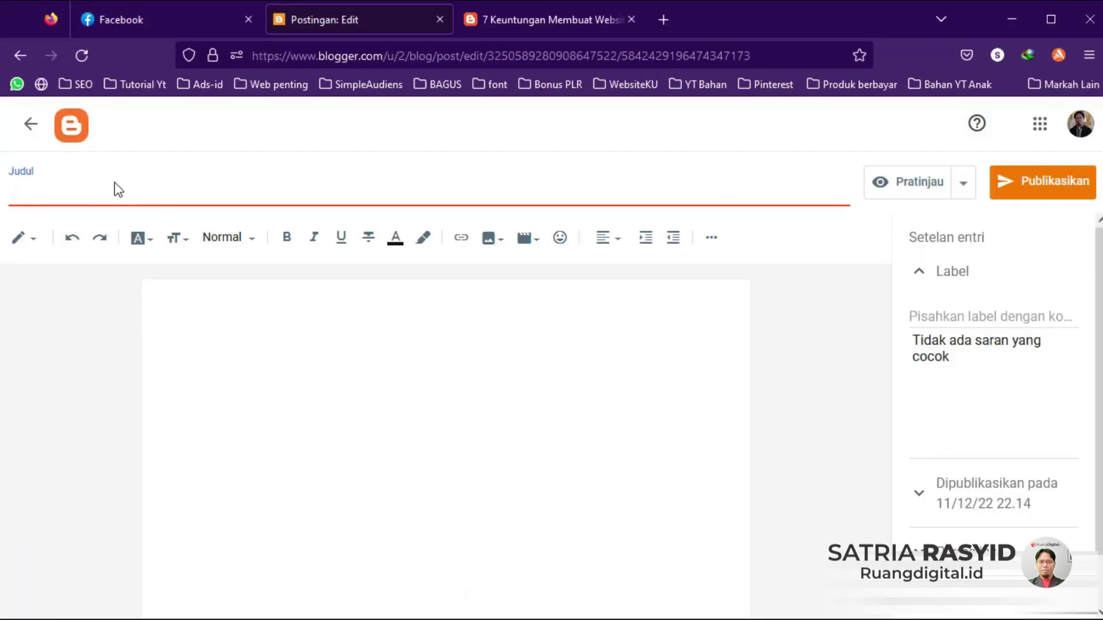
{"action": "key", "text": "ctrl+v"}
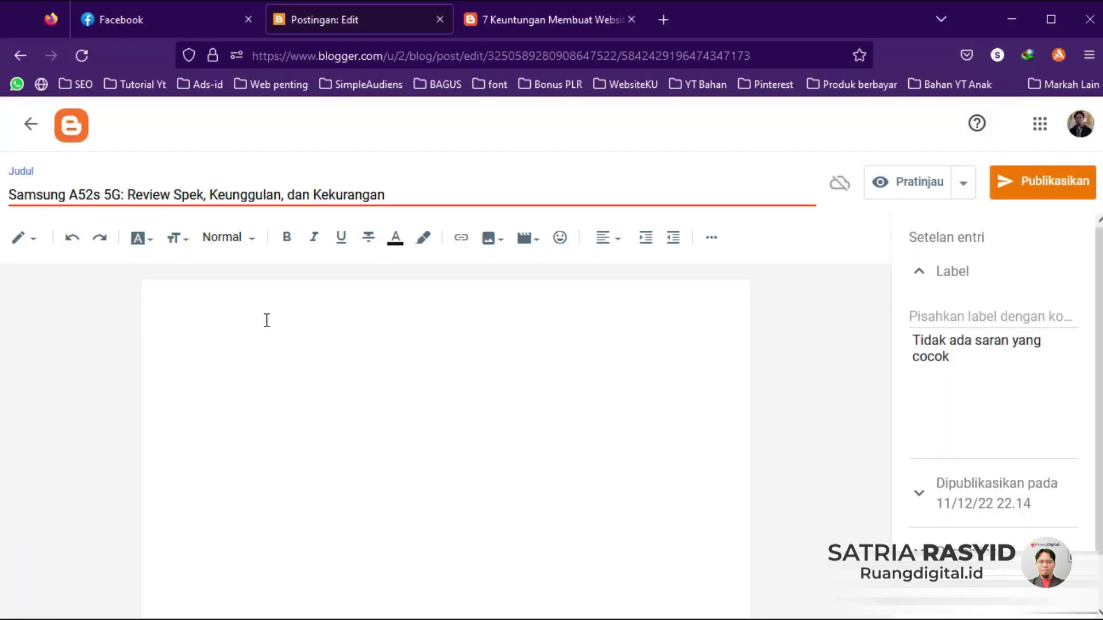
Copy the whole article text below the title in the Word document Document2 and paste it into the post's body in Blogger
{"action": "left_click", "coordinate": [293, 337]}
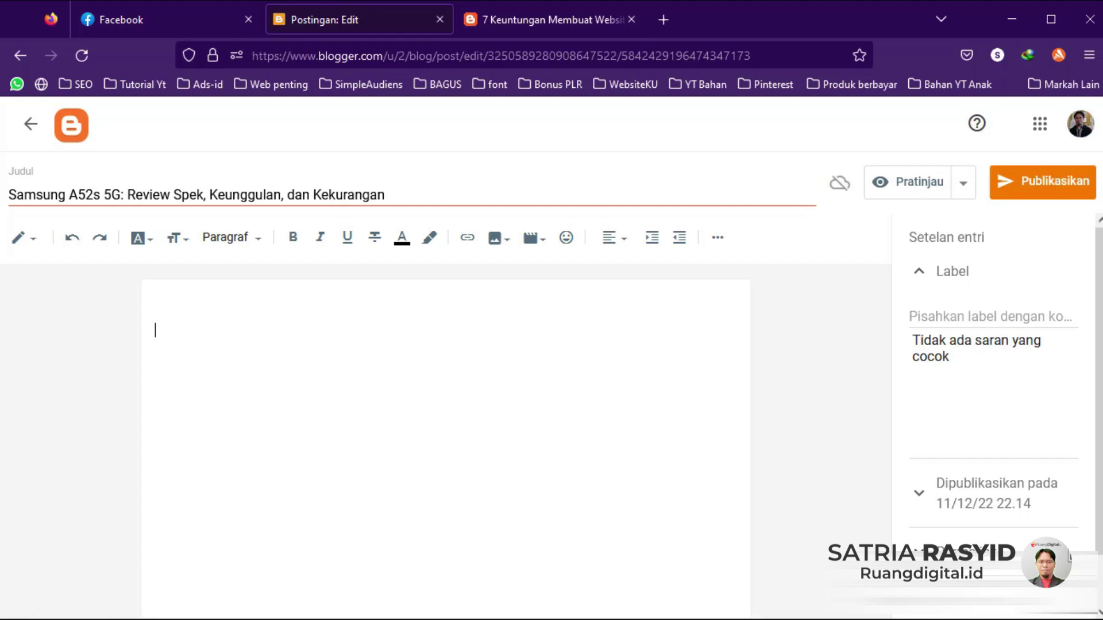
{"action": "left_click", "coordinate": [656, 615]}
{"action": "left_click", "coordinate": [449, 317]}
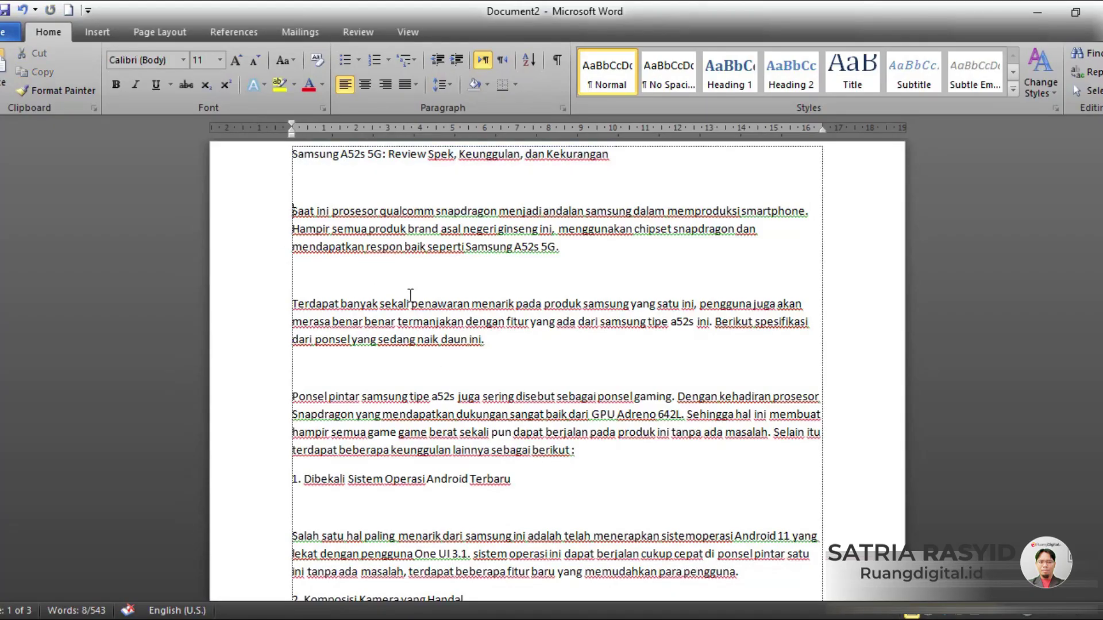
{"action": "scroll", "coordinate": [448, 316], "scroll_direction": "down", "scroll_amount": 10}
{"action": "scroll", "coordinate": [449, 316], "scroll_direction": "down", "scroll_amount": 20}
{"action": "scroll", "coordinate": [533, 328], "scroll_direction": "up", "scroll_amount": 2}
{"action": "left_click", "coordinate": [646, 286]}
{"action": "key", "text": "ctrl+shift+Home"}
{"action": "right_click", "coordinate": [403, 263]}
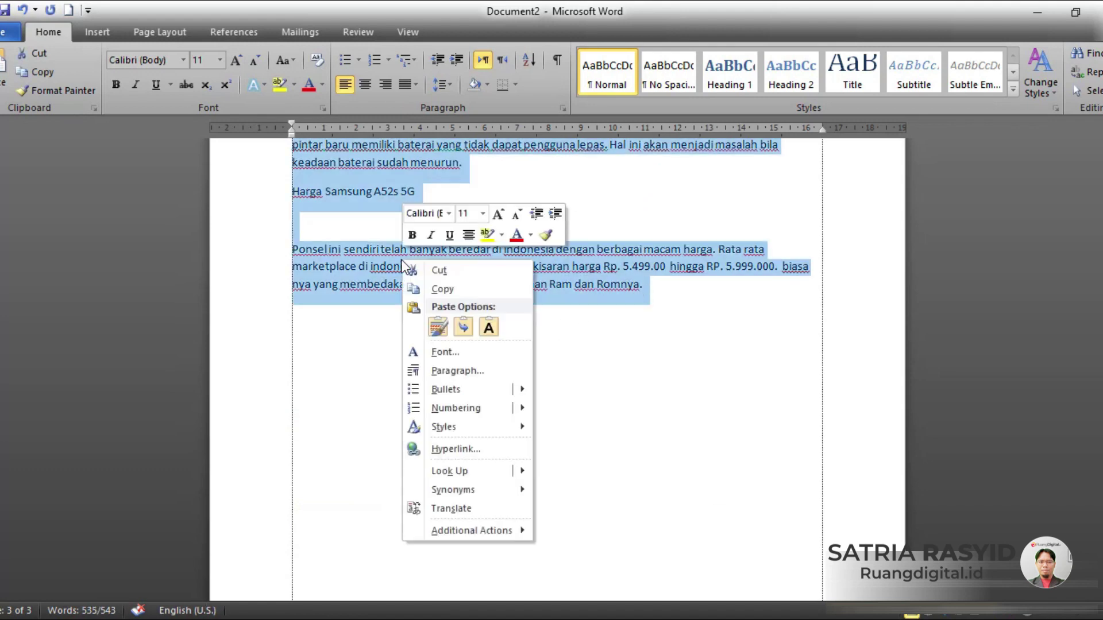
{"action": "left_click", "coordinate": [441, 289]}
{"action": "key", "text": "alt+Tab"}
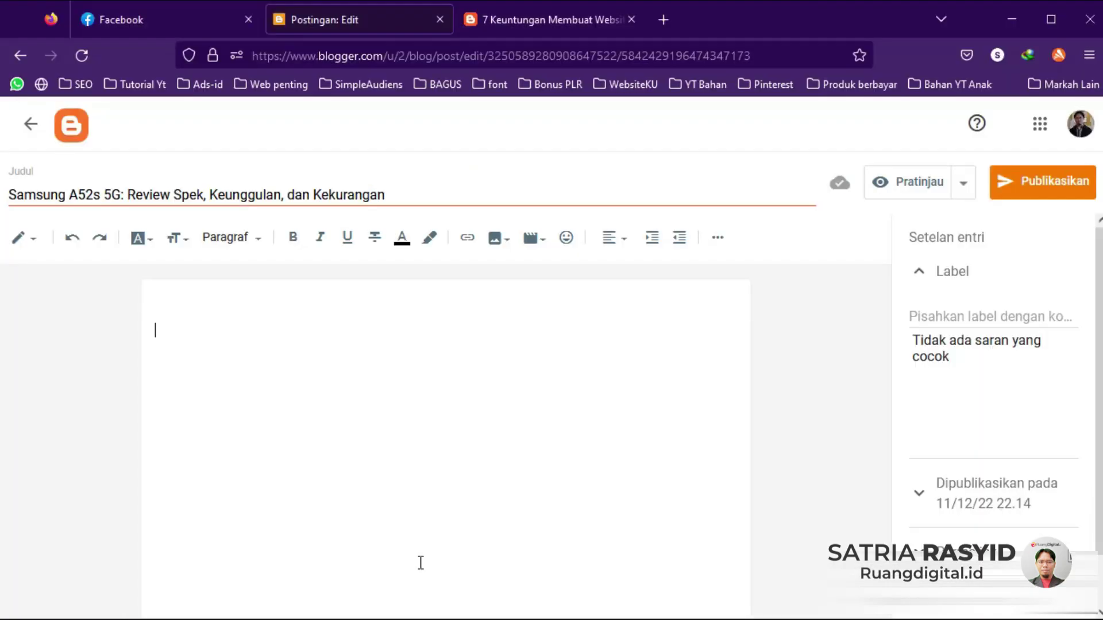
{"action": "right_click", "coordinate": [289, 364]}
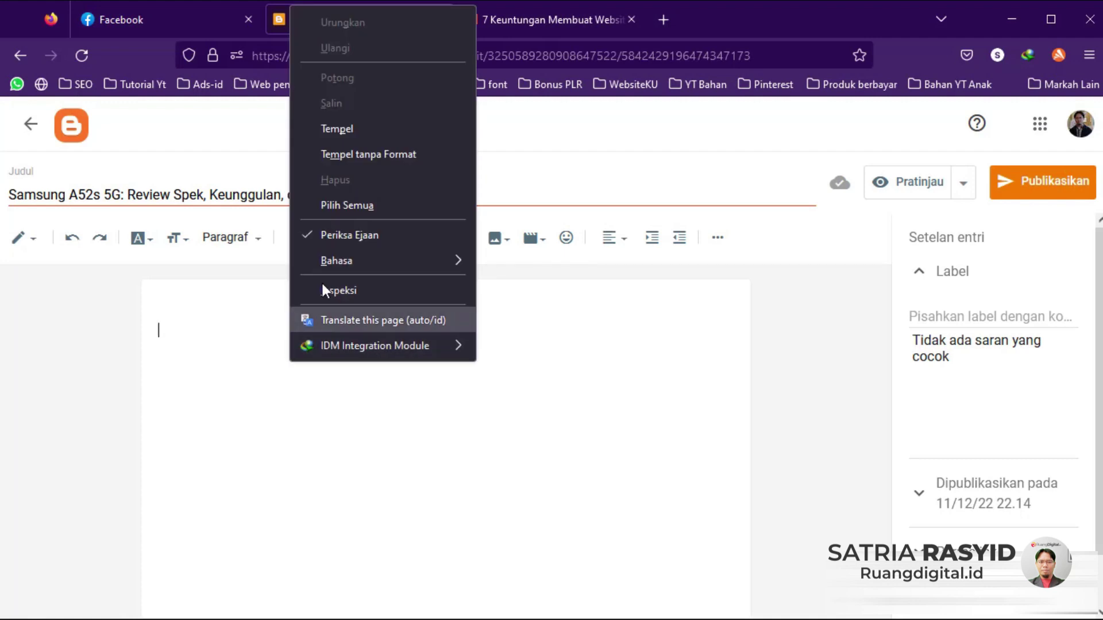
{"action": "left_click", "coordinate": [321, 128]}
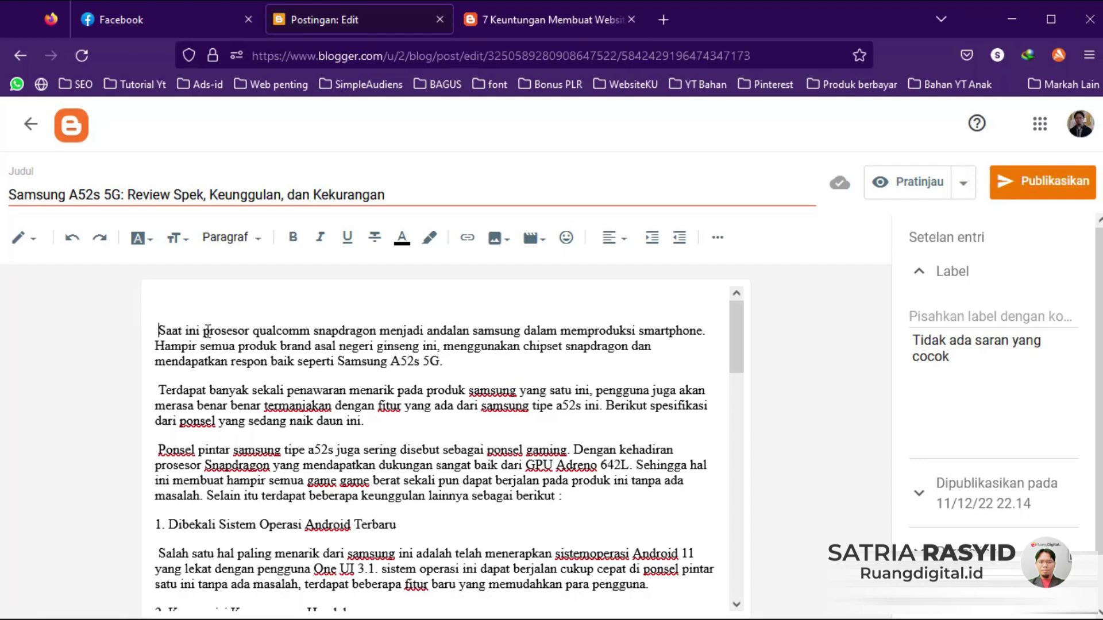
Insert the image samsung-galaxy-s21-ultra-2-762x400 from the computer's Downloads folder above the first paragraph of the post
{"action": "left_click", "coordinate": [169, 301]}
{"action": "left_click", "coordinate": [496, 237]}
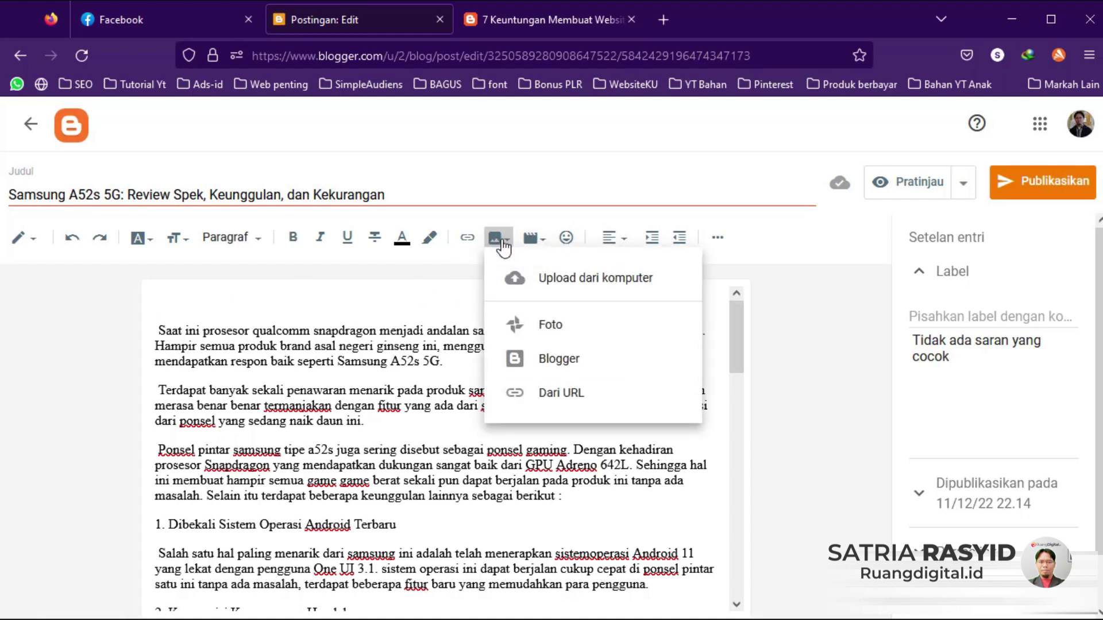
{"action": "left_click", "coordinate": [572, 283]}
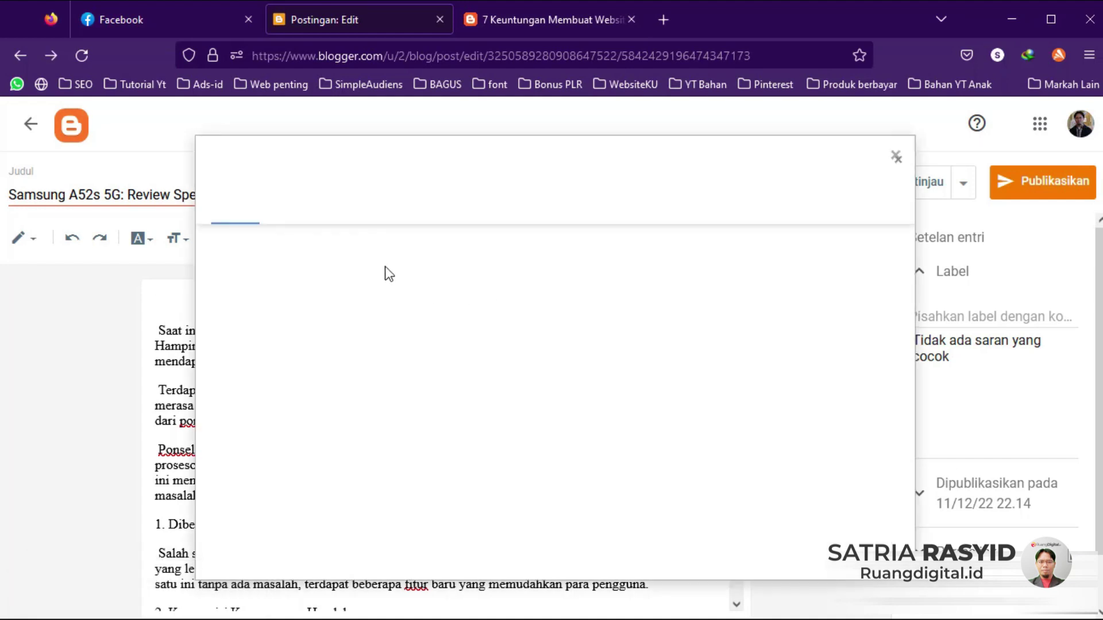
{"action": "left_click", "coordinate": [250, 251]}
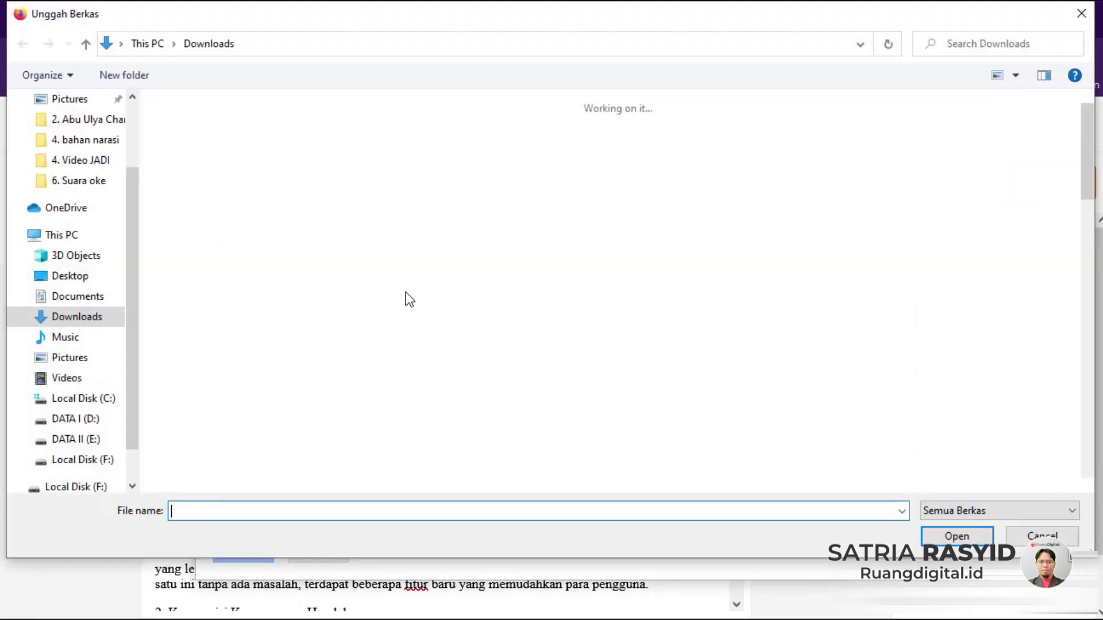
{"action": "left_click", "coordinate": [191, 176]}
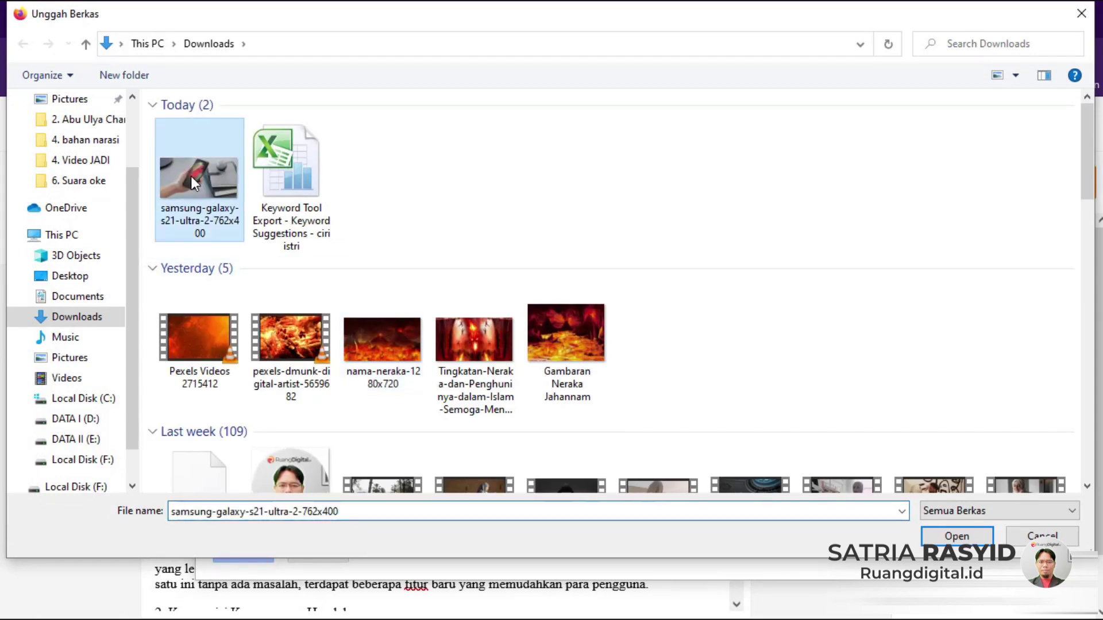
{"action": "double_click", "coordinate": [190, 175]}
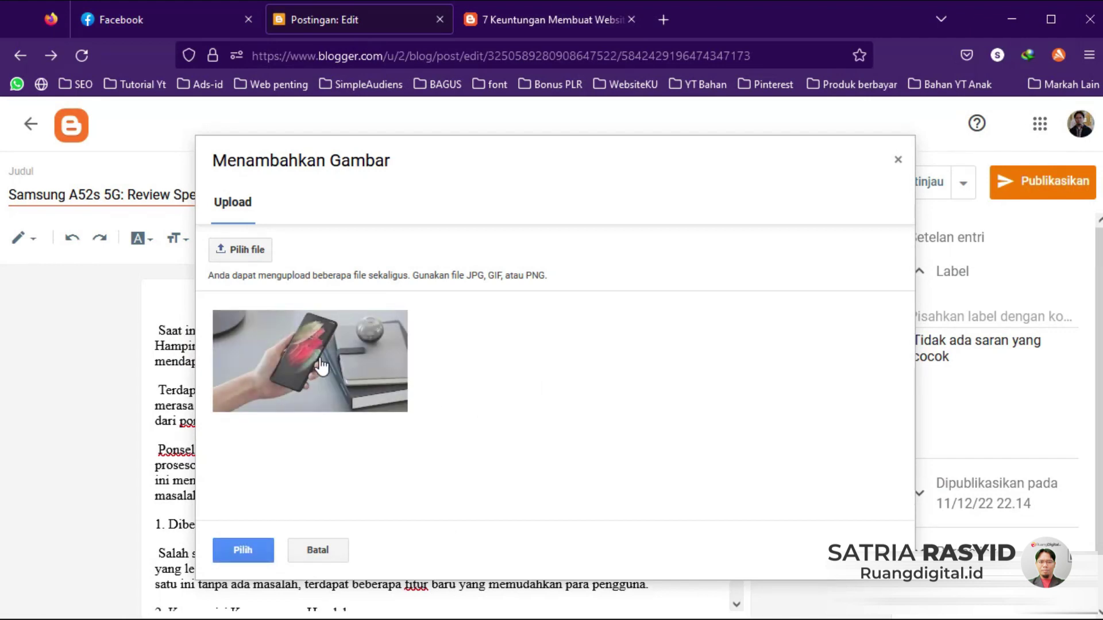
{"action": "left_click", "coordinate": [321, 366]}
{"action": "left_click", "coordinate": [243, 550]}
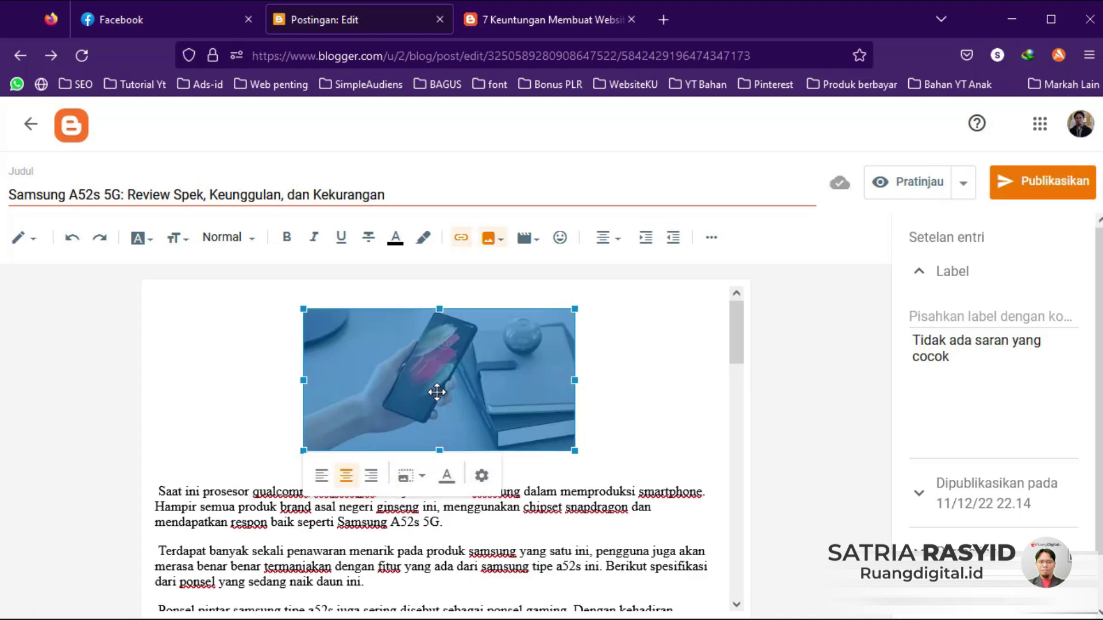
Set the size of the inserted phone image to Ekstra Besar and check the article text below it
{"action": "left_click", "coordinate": [482, 475]}
{"action": "left_click", "coordinate": [421, 455]}
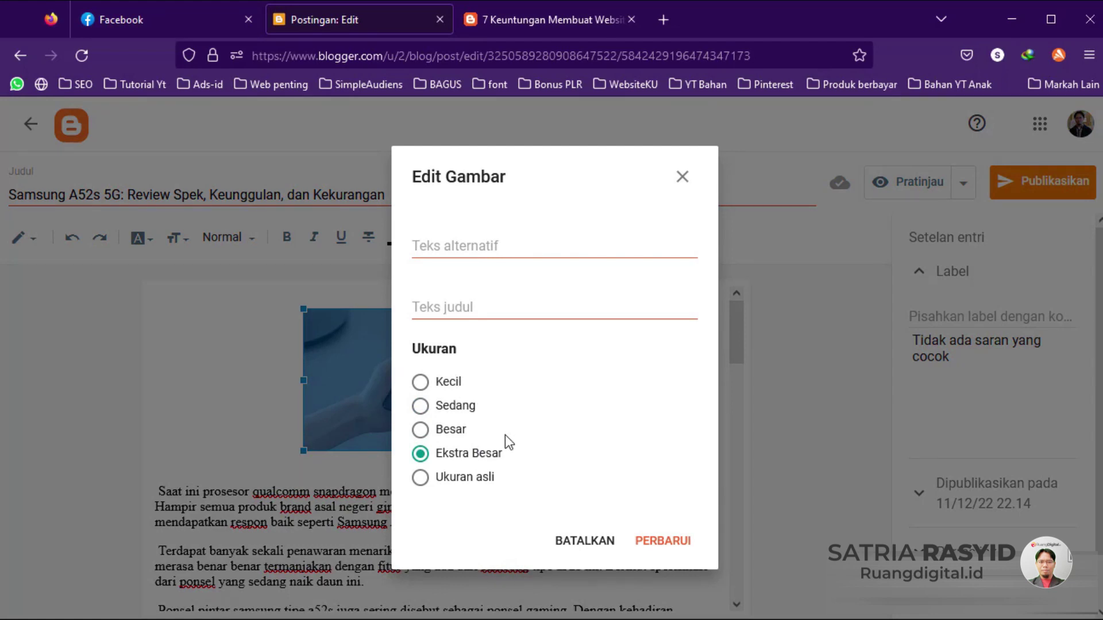
{"action": "left_click", "coordinate": [667, 541]}
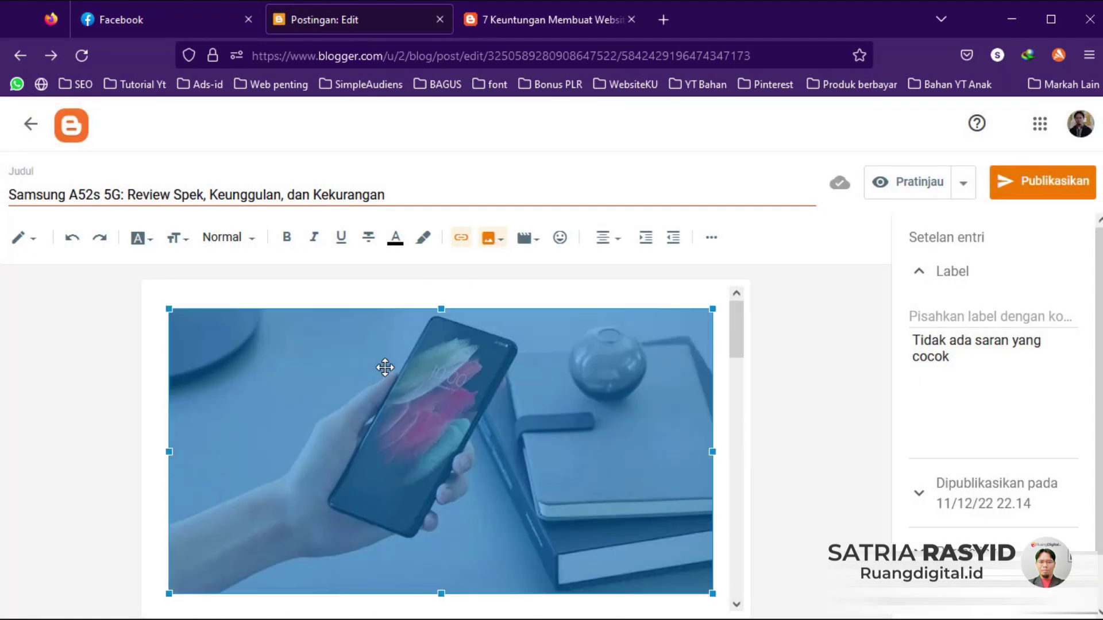
{"action": "scroll", "coordinate": [381, 367], "scroll_direction": "down", "scroll_amount": 4}
{"action": "left_click", "coordinate": [374, 386]}
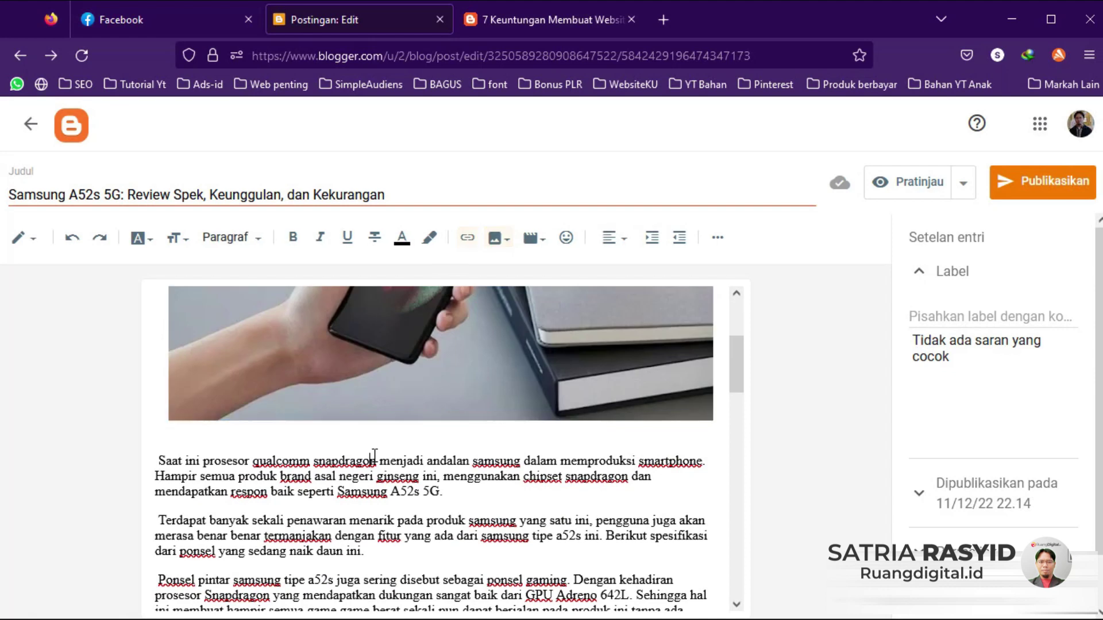
{"action": "scroll", "coordinate": [376, 402], "scroll_direction": "down", "scroll_amount": 2}
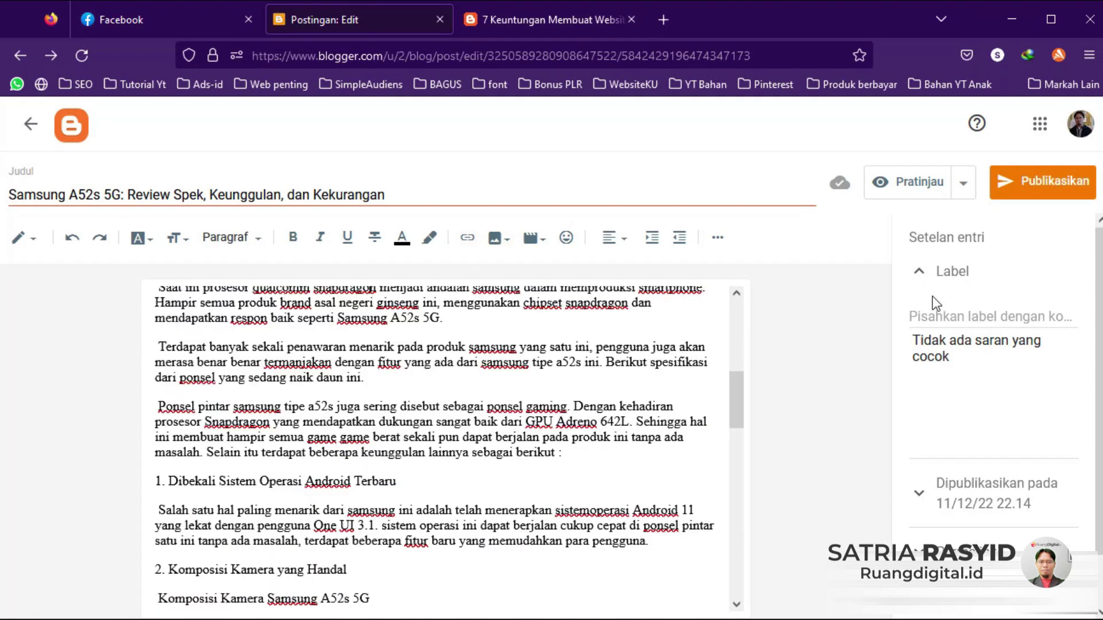
Add the label Samsung to the post
{"action": "left_click", "coordinate": [966, 277]}
{"action": "left_click", "coordinate": [965, 277]}
{"action": "left_click", "coordinate": [945, 315]}
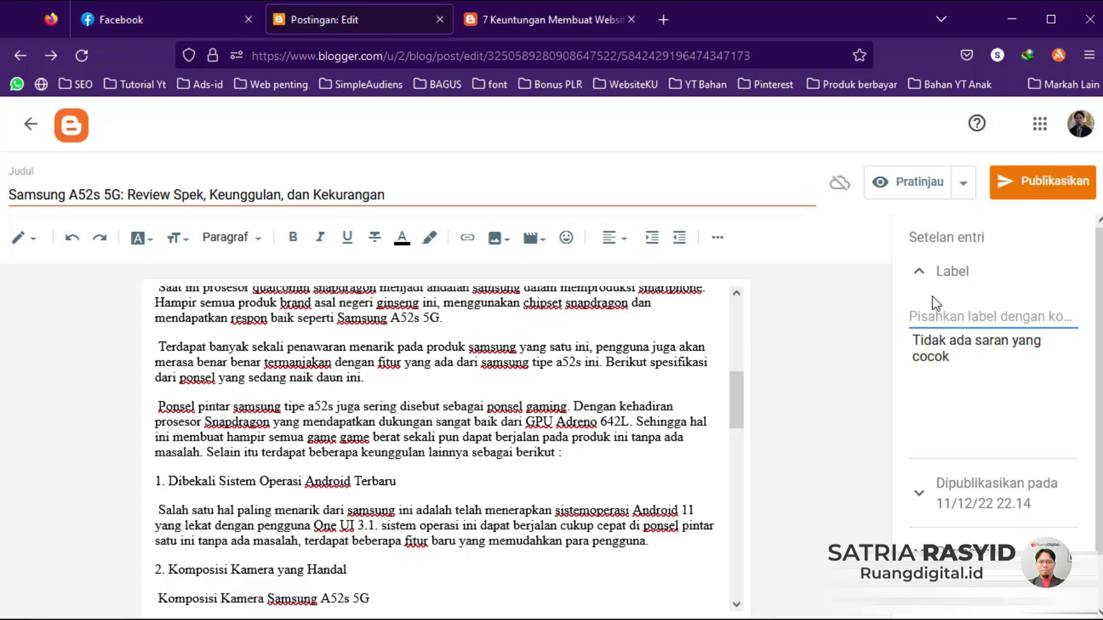
{"action": "type", "text": "Samsung"}
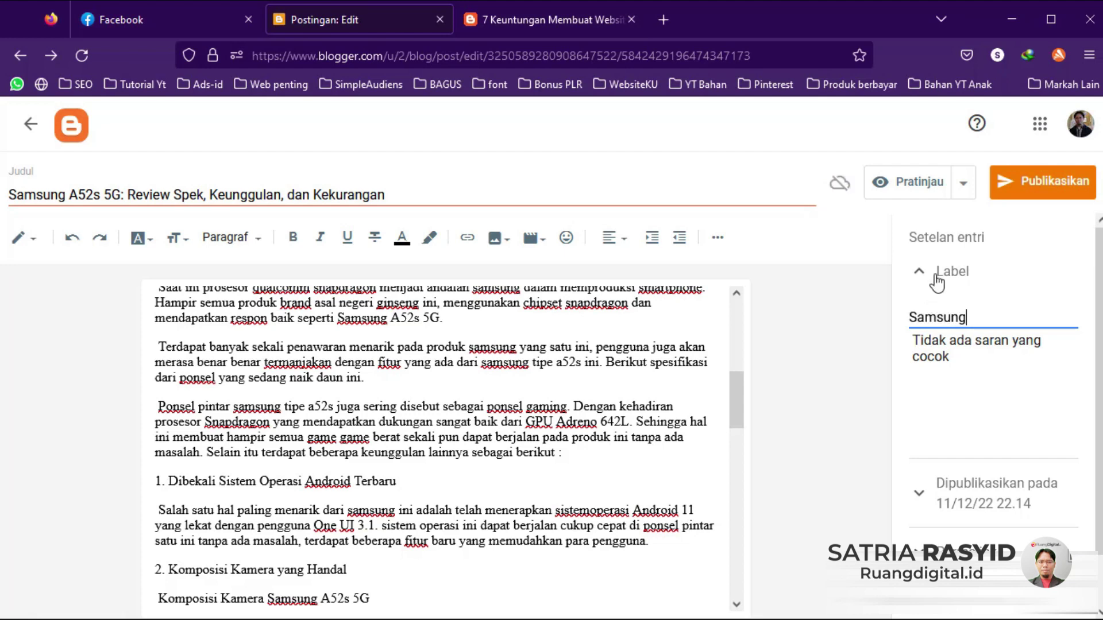
Publish the Samsung A52s 5G review post and confirm the publication
{"action": "scroll", "coordinate": [988, 373], "scroll_direction": "down", "scroll_amount": 1}
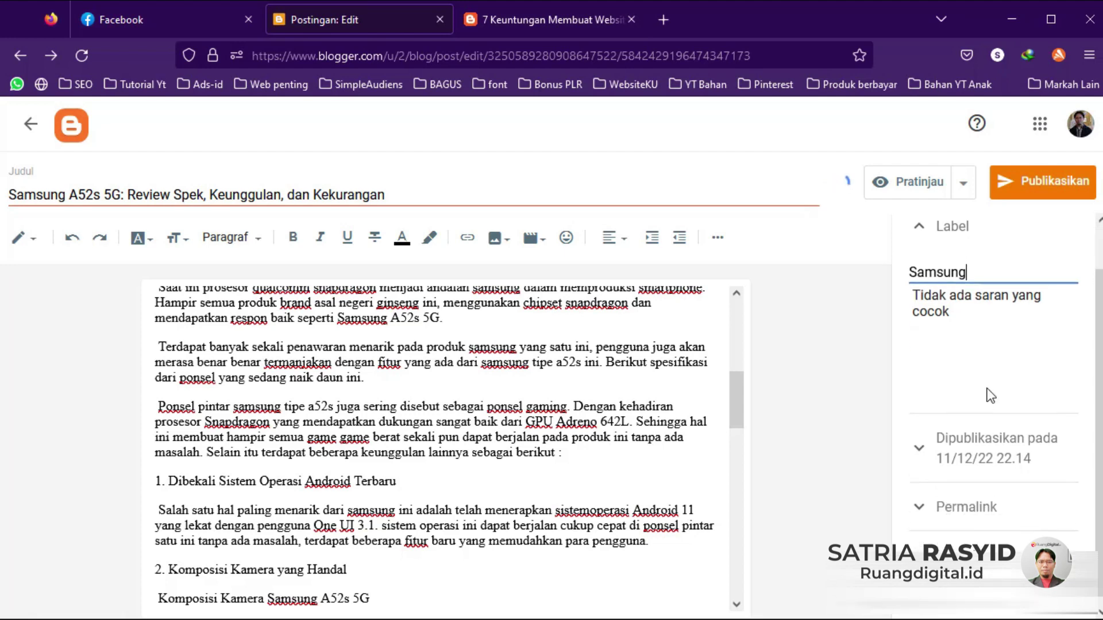
{"action": "left_click", "coordinate": [1045, 196]}
{"action": "left_click", "coordinate": [662, 407]}
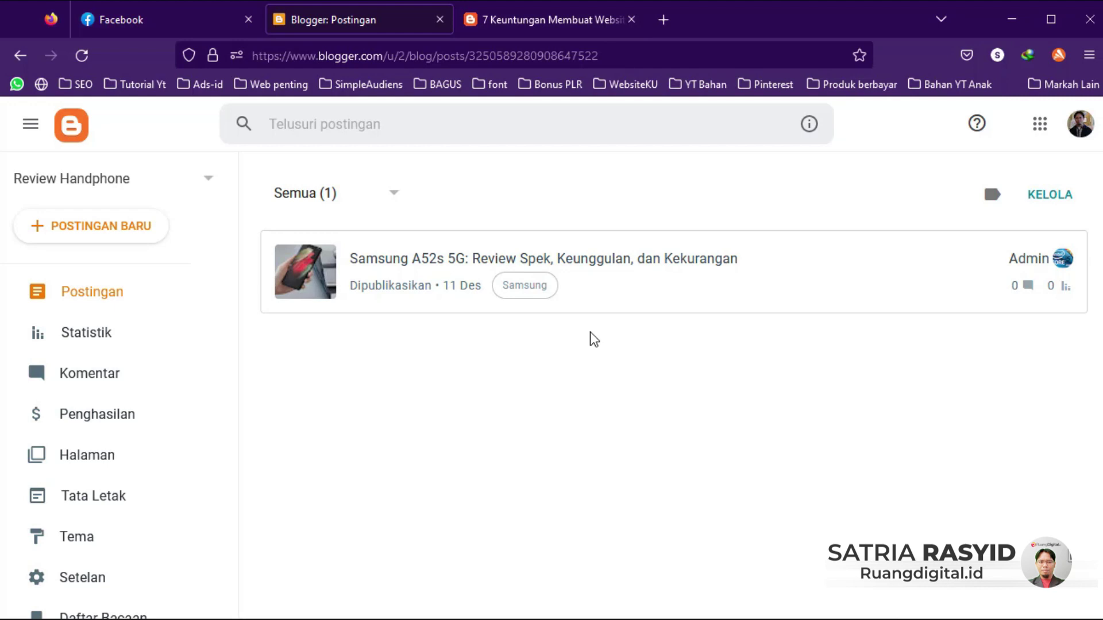
Open the published Samsung A52s 5G post on the blog and examine its title, image and article text
{"action": "left_click", "coordinate": [1025, 260]}
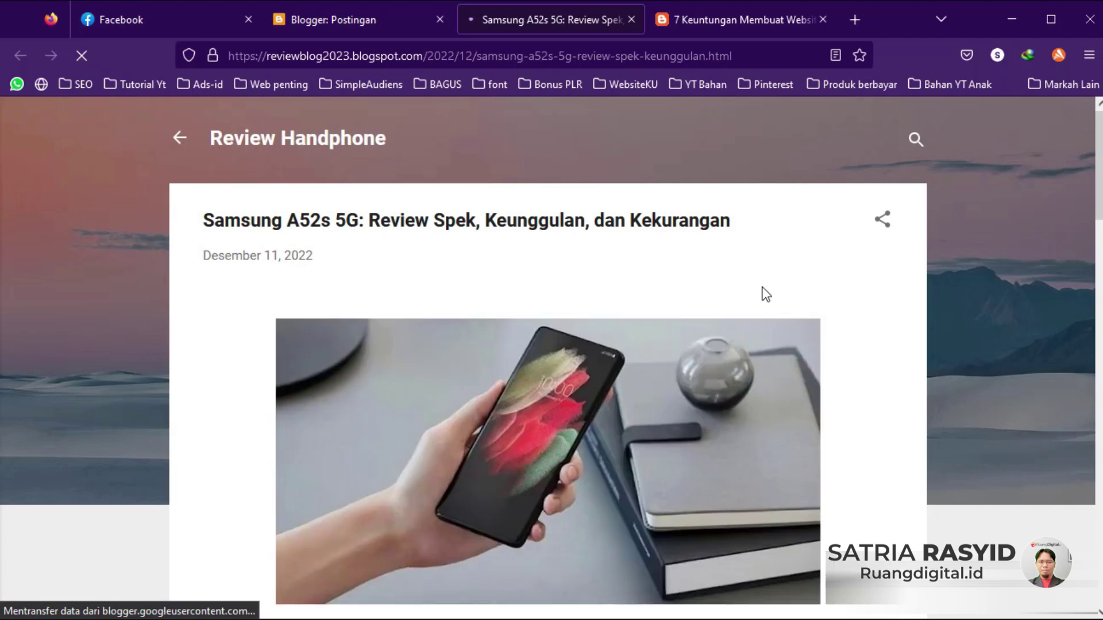
{"action": "scroll", "coordinate": [765, 294], "scroll_direction": "down", "scroll_amount": 3}
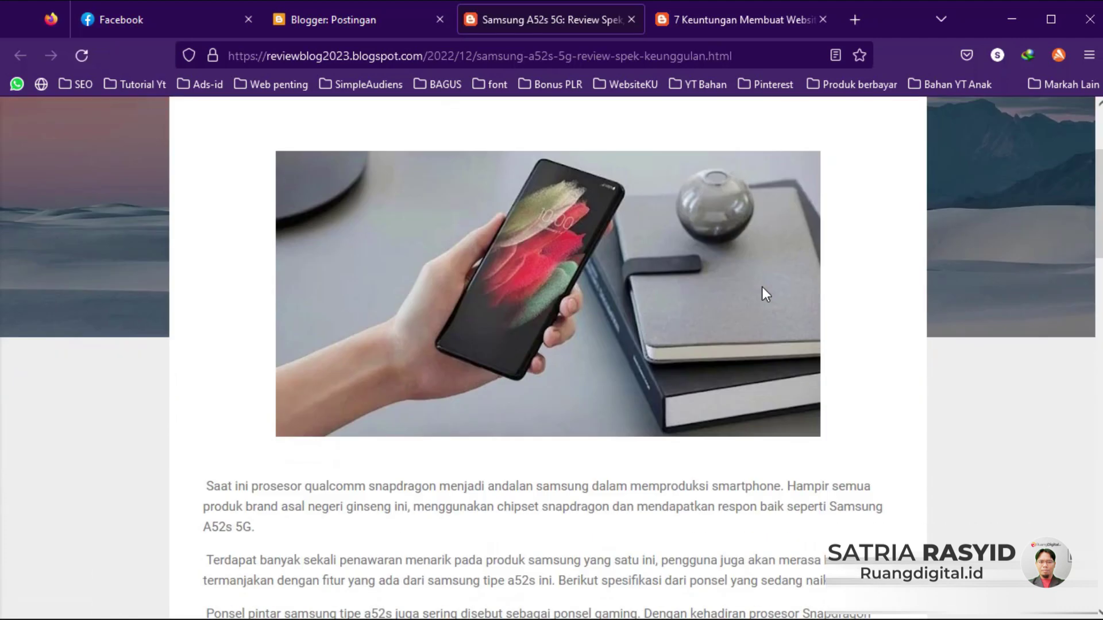
{"action": "scroll", "coordinate": [767, 294], "scroll_direction": "down", "scroll_amount": 3}
{"action": "scroll", "coordinate": [764, 287], "scroll_direction": "up", "scroll_amount": 6}
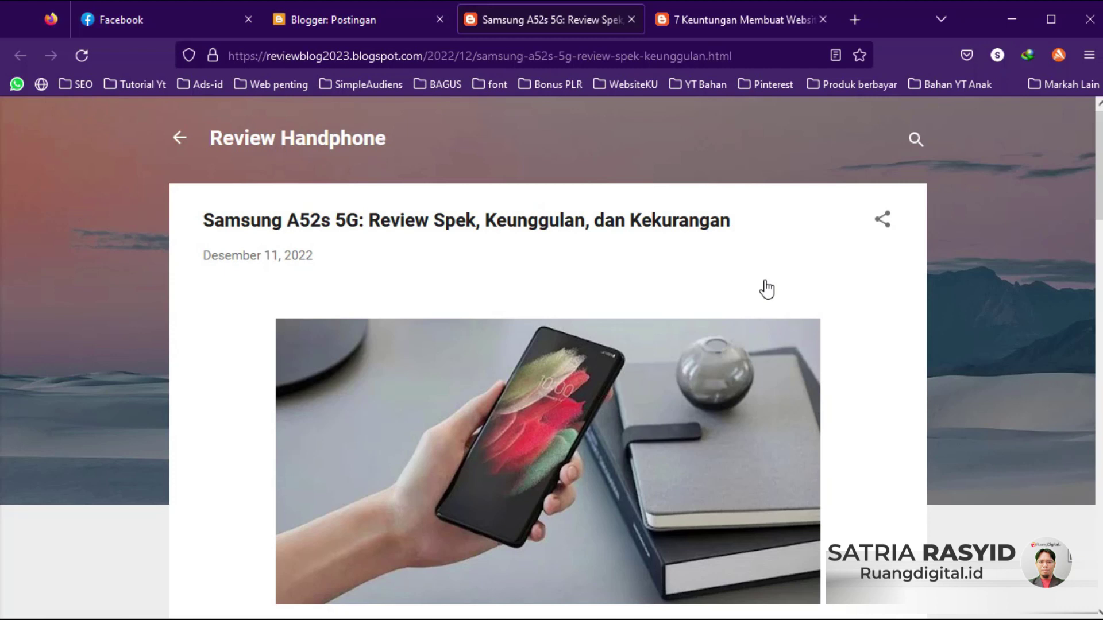
{"action": "scroll", "coordinate": [761, 288], "scroll_direction": "down", "scroll_amount": 6}
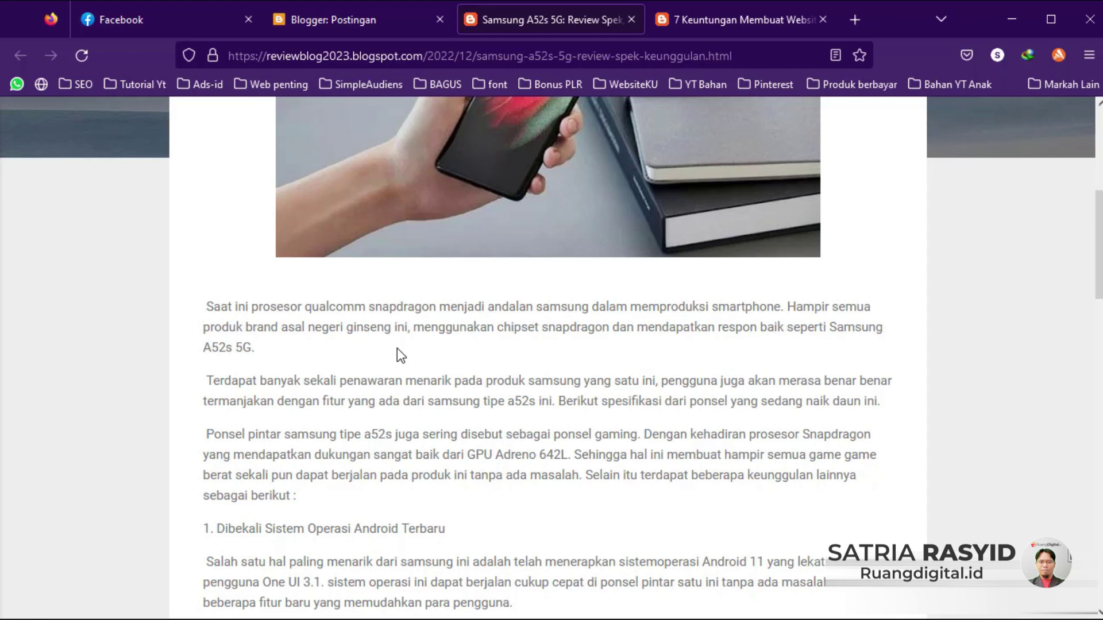
{"action": "scroll", "coordinate": [395, 347], "scroll_direction": "down", "scroll_amount": 2}
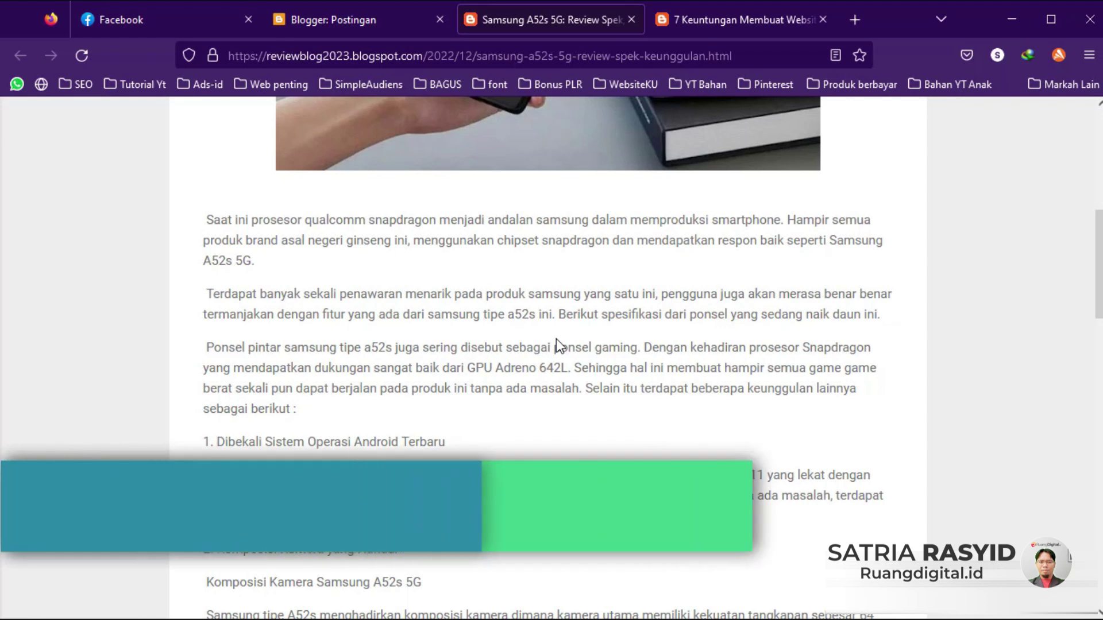
{"action": "scroll", "coordinate": [533, 335], "scroll_direction": "down", "scroll_amount": 3}
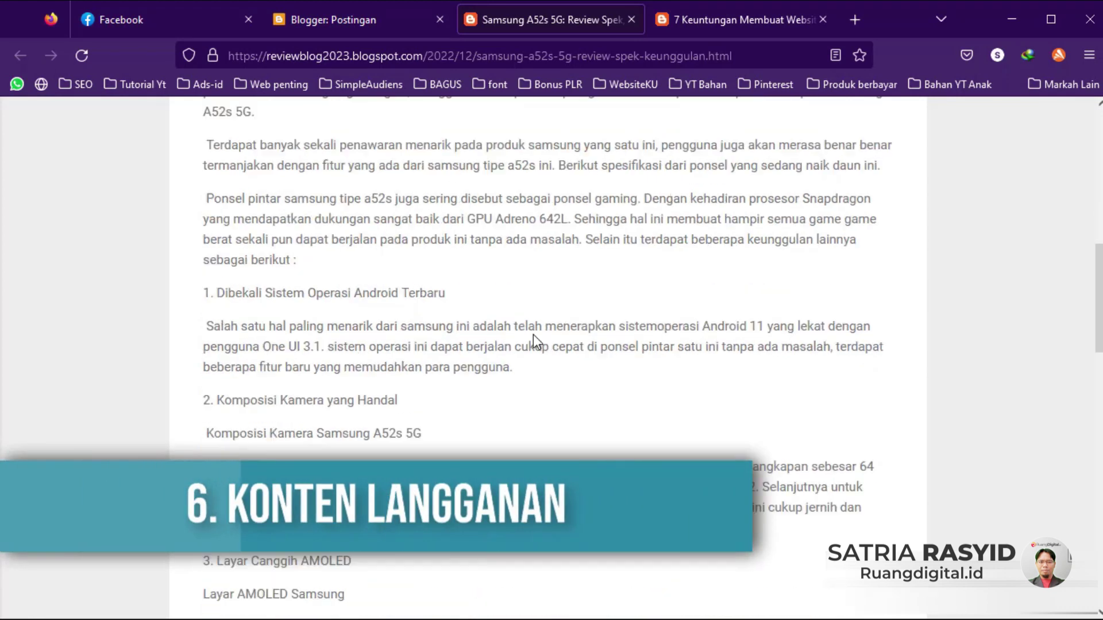
{"action": "scroll", "coordinate": [533, 335], "scroll_direction": "up", "scroll_amount": 3}
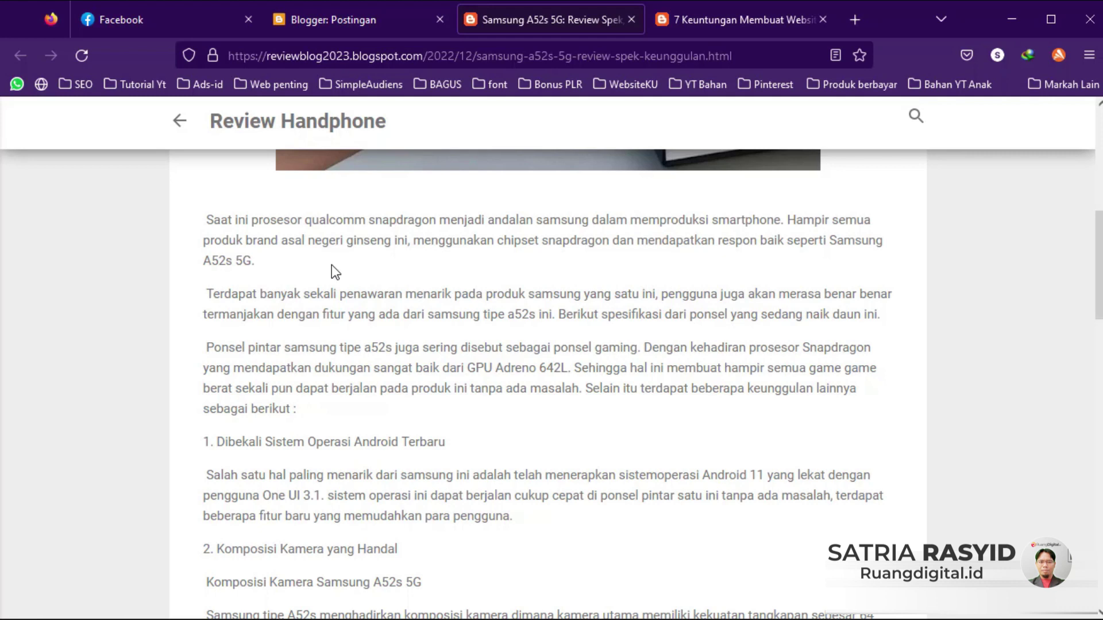
{"action": "scroll", "coordinate": [333, 270], "scroll_direction": "down", "scroll_amount": 2}
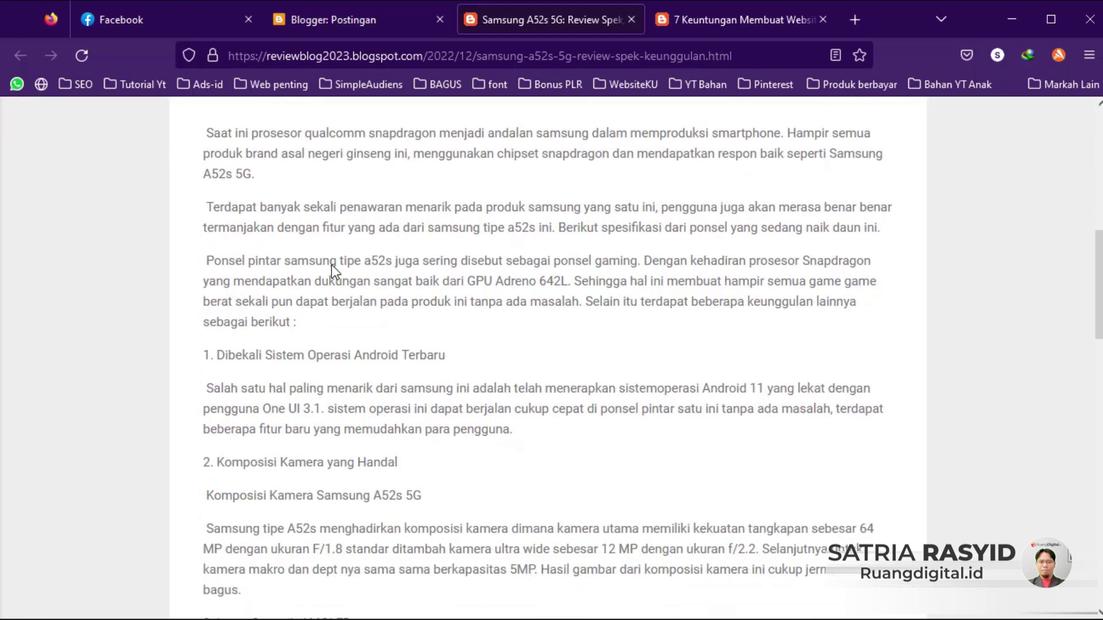